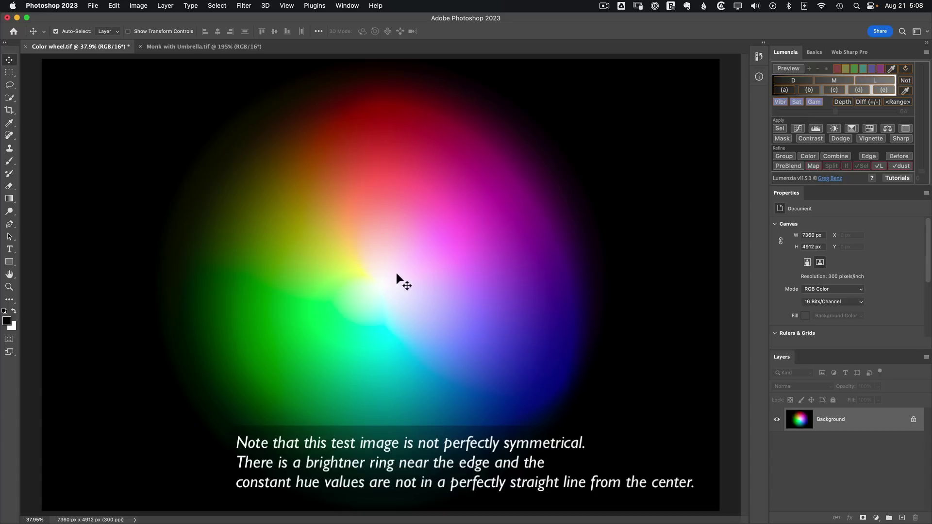
# Add a Hue/Saturation adjustment layer with its overall Lightness raised to +26.
pyautogui.click(876, 518)
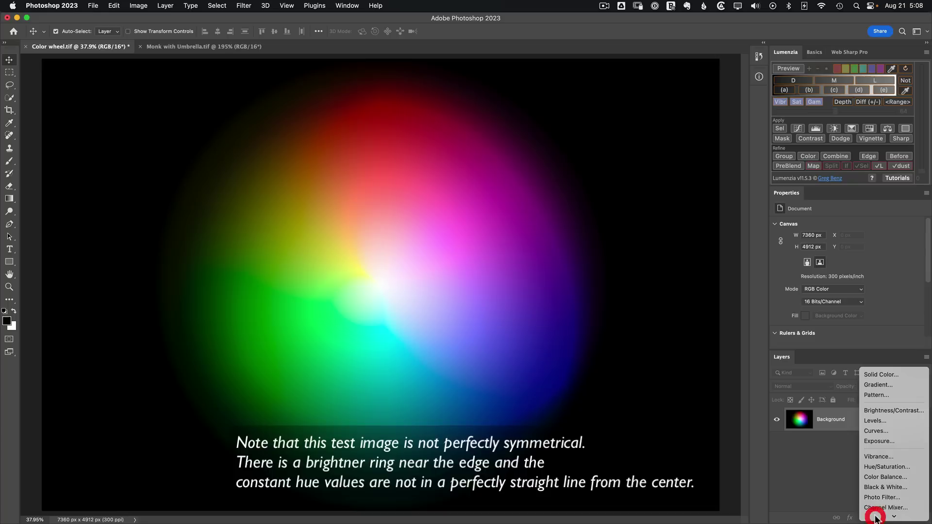
pyautogui.click(883, 467)
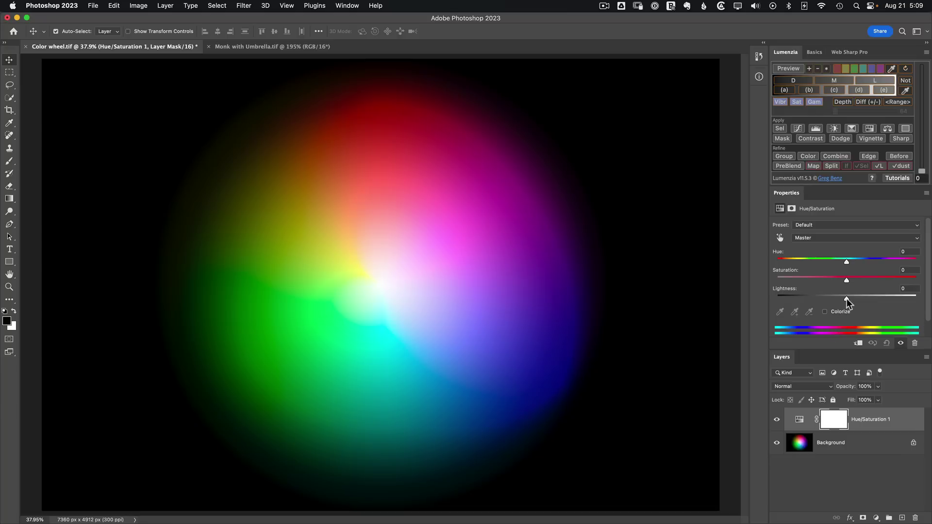
pyautogui.moveTo(846, 298); pyautogui.dragTo(864, 298)
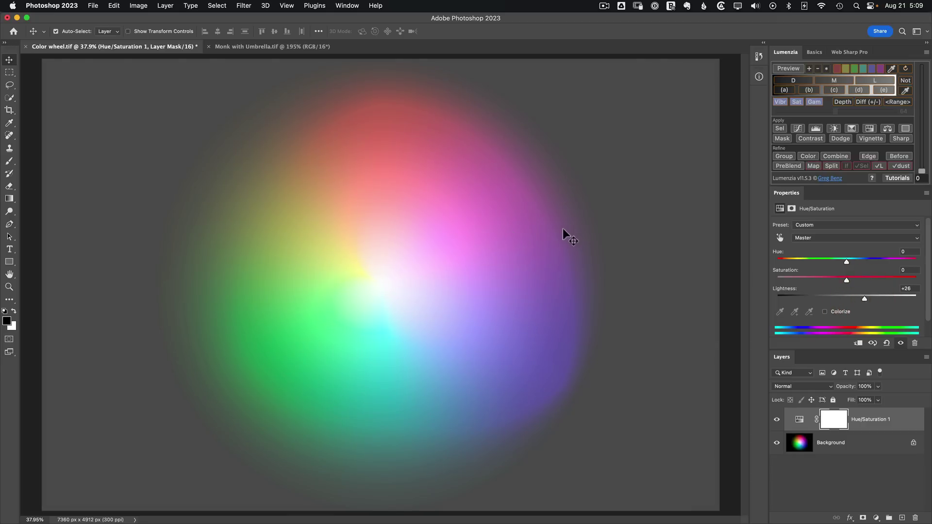
# Reset Hue/Saturation, sample the wheel's magenta area to target Magentas, and set their Lightness to +100.
pyautogui.click(887, 343)
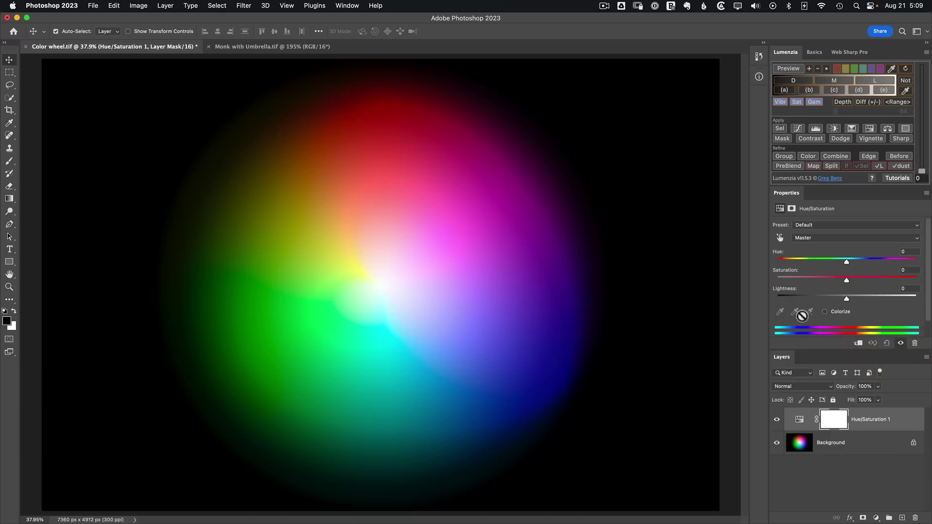
pyautogui.click(779, 238)
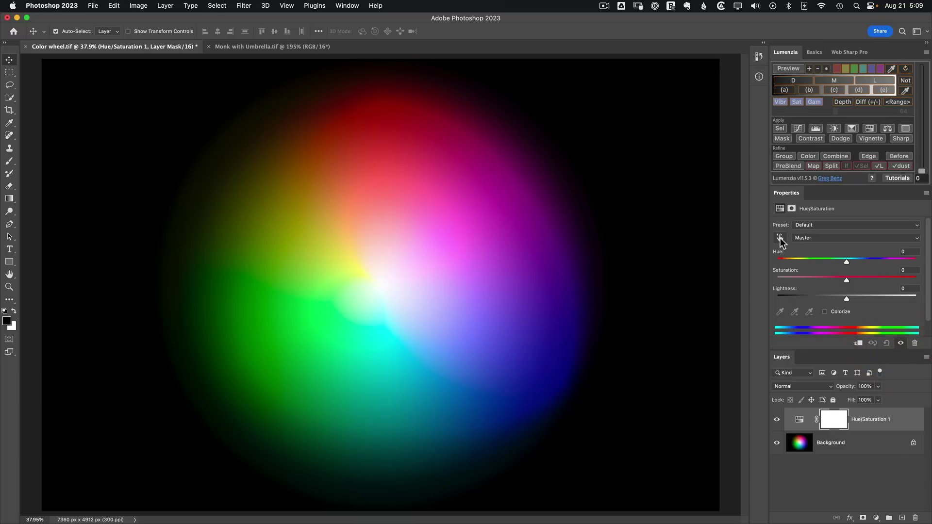
pyautogui.click(482, 216)
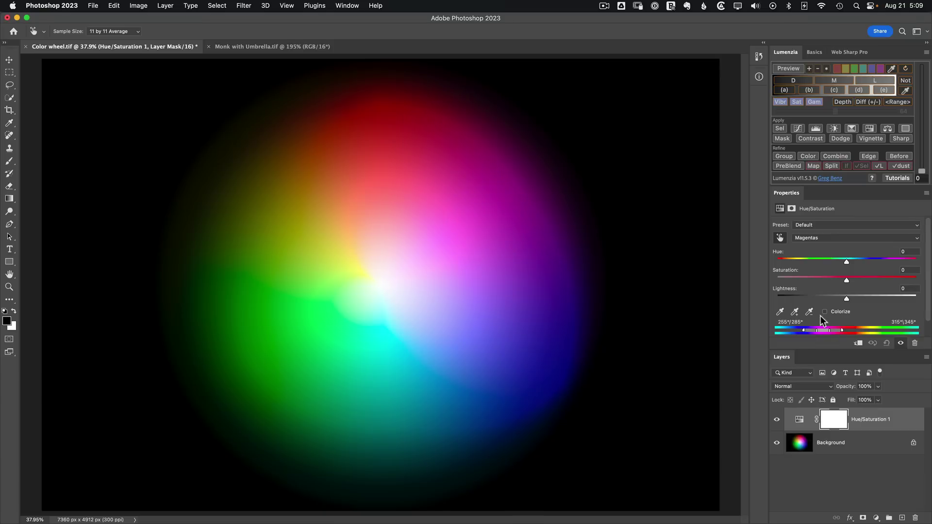
pyautogui.moveTo(847, 298); pyautogui.dragTo(916, 298)
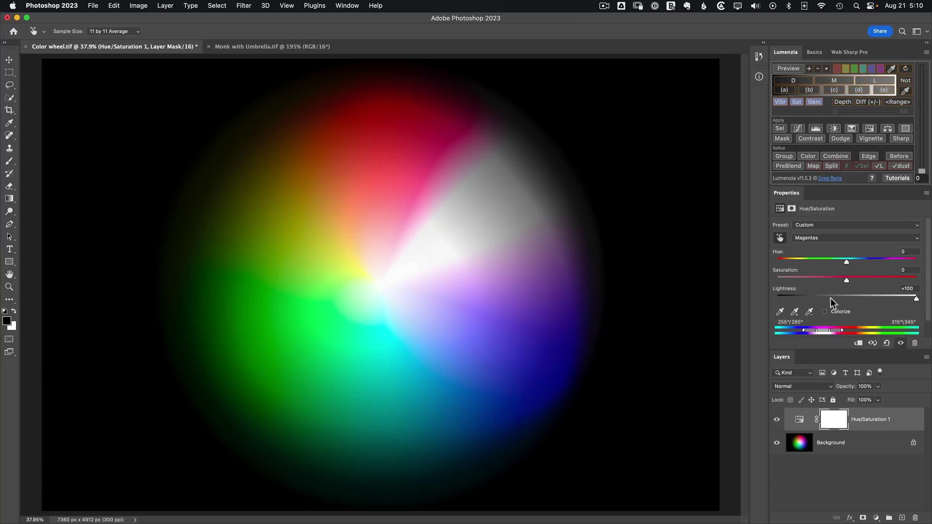
# Bring the Magentas Lightness down from +100, toggling the layer to compare before and after.
pyautogui.moveTo(916, 298); pyautogui.dragTo(875, 299)
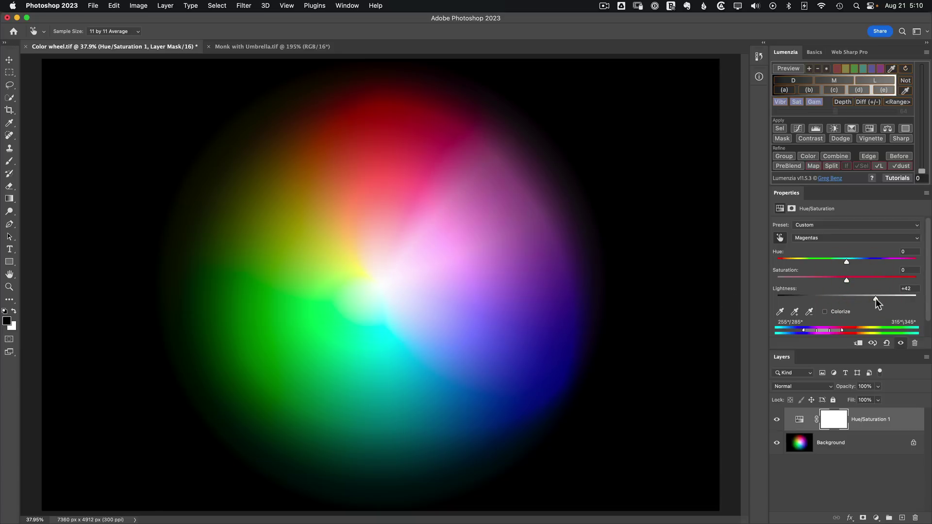
pyautogui.moveTo(875, 299); pyautogui.dragTo(870, 278)
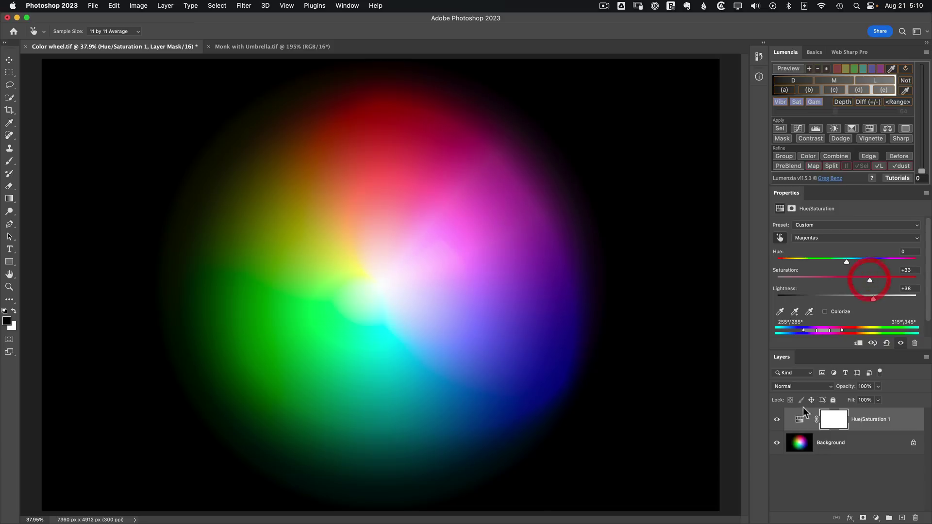
pyautogui.click(777, 420)
pyautogui.click(776, 419)
pyautogui.click(777, 419)
pyautogui.click(777, 419)
pyautogui.click(777, 419)
pyautogui.click(777, 420)
# Settle Magentas at Saturation +31 and Lightness +29, toggling the layer to compare.
pyautogui.moveTo(871, 280); pyautogui.dragTo(878, 280)
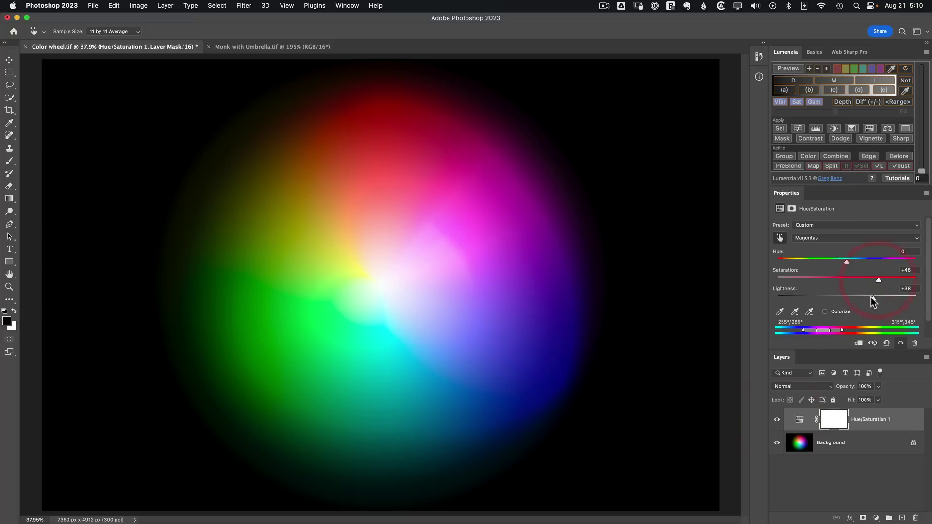
pyautogui.click(867, 296)
pyautogui.click(875, 281)
pyautogui.click(868, 280)
pyautogui.click(777, 419)
pyautogui.click(777, 420)
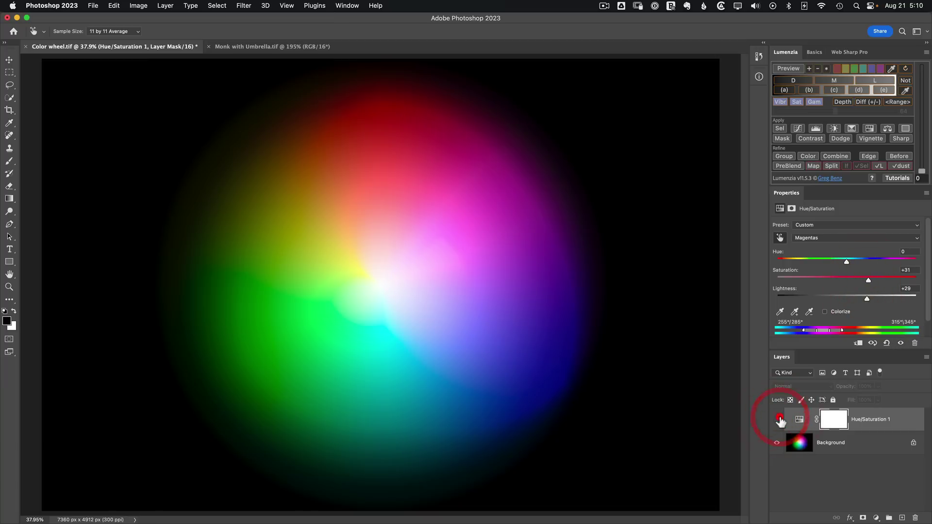
pyautogui.click(778, 419)
pyautogui.click(778, 420)
pyautogui.click(778, 420)
pyautogui.click(777, 419)
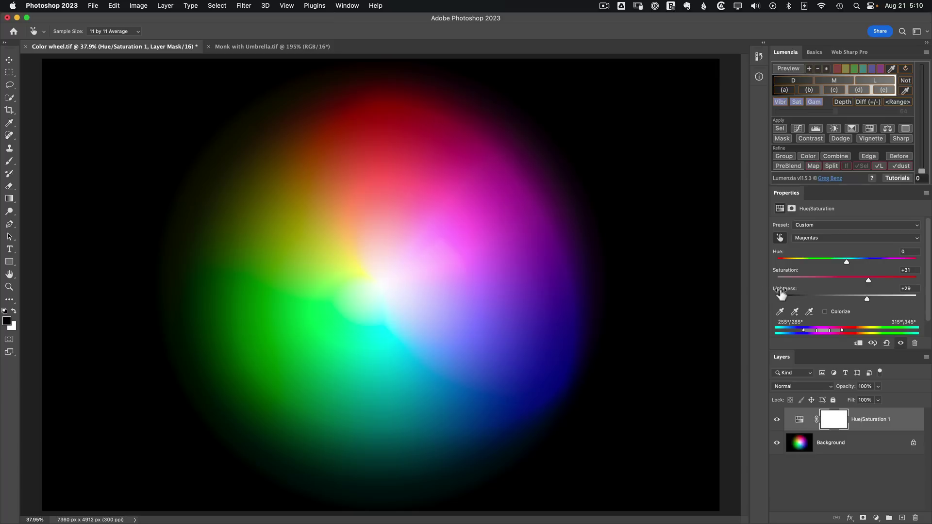
# Hide Hue/Saturation 1 and add a Brightness/Contrast layer with Brightness raised to 66.
pyautogui.click(776, 420)
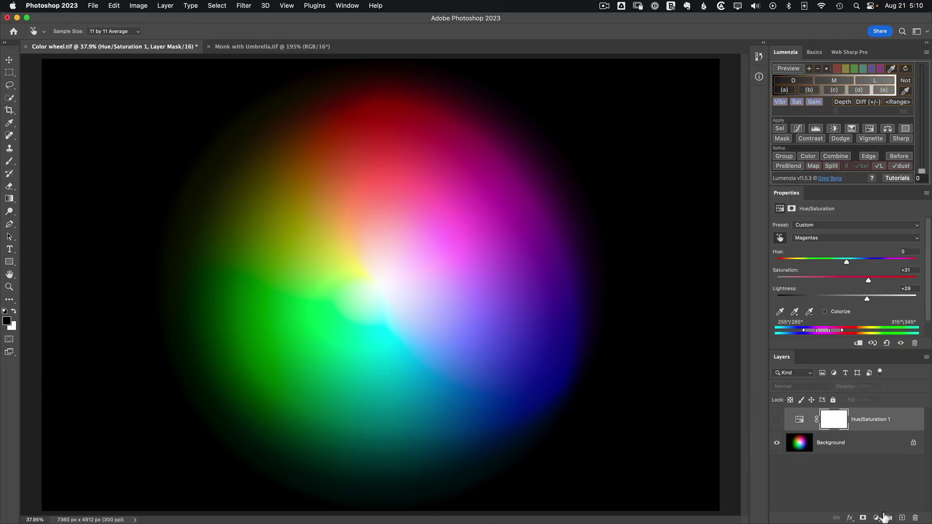
pyautogui.click(876, 518)
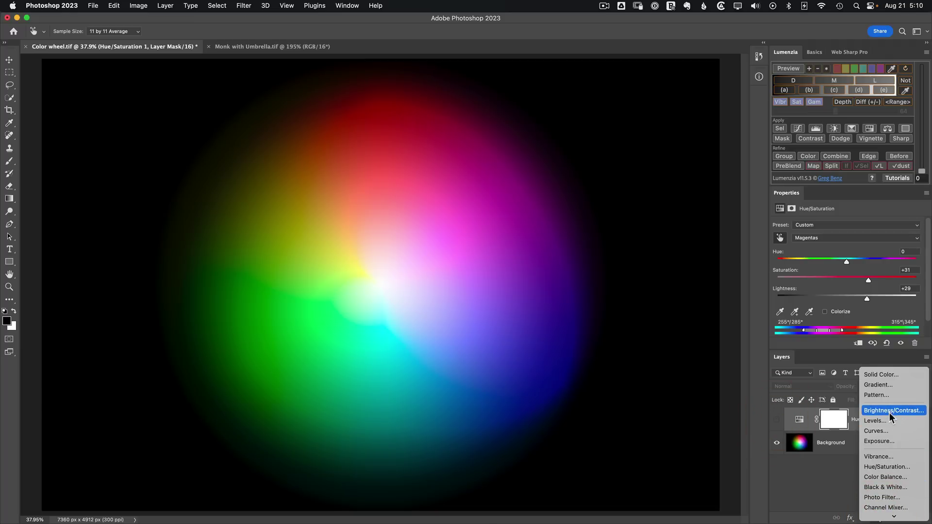
pyautogui.click(889, 412)
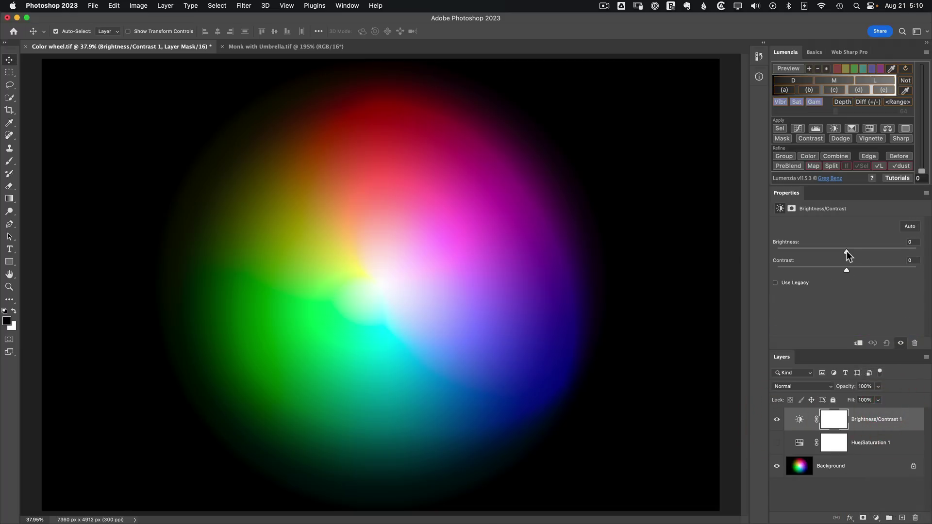
pyautogui.moveTo(846, 250); pyautogui.dragTo(877, 249)
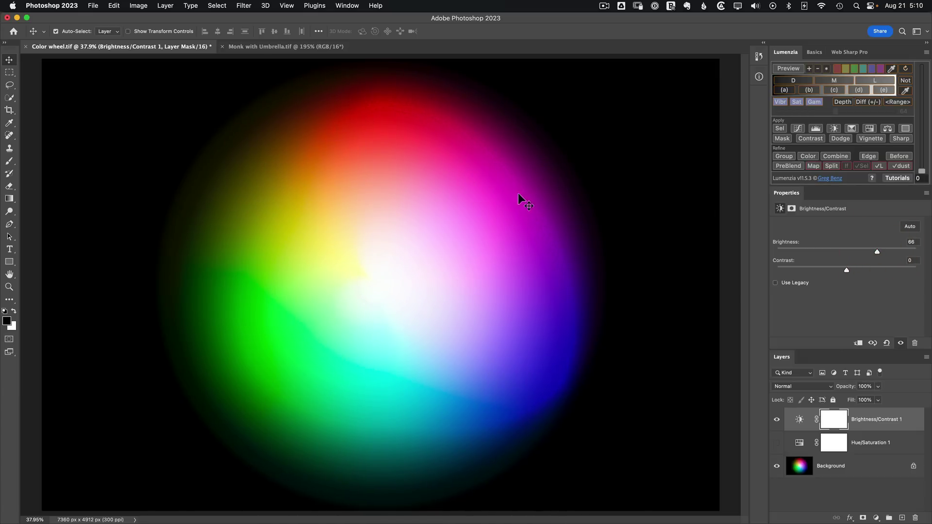
# Compare Brightness/Contrast 1 on and off, then hide it and show Hue/Saturation 1 again.
pyautogui.click(777, 420)
pyautogui.click(778, 420)
pyautogui.click(777, 420)
pyautogui.click(778, 419)
pyautogui.click(777, 420)
pyautogui.click(777, 419)
pyautogui.click(777, 419)
pyautogui.click(777, 443)
pyautogui.click(797, 445)
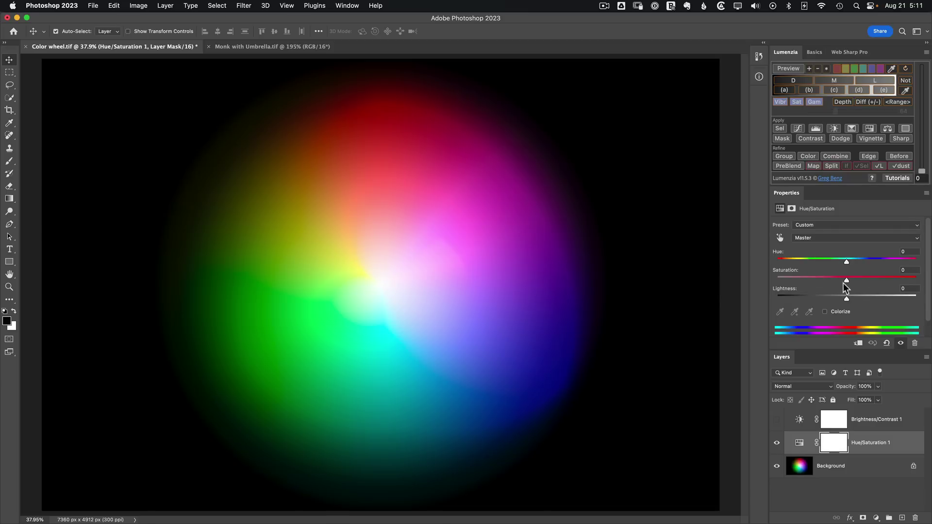
# Select both the Hue/Saturation 1 and Brightness/Contrast 1 layers together.
pyautogui.click(877, 518)
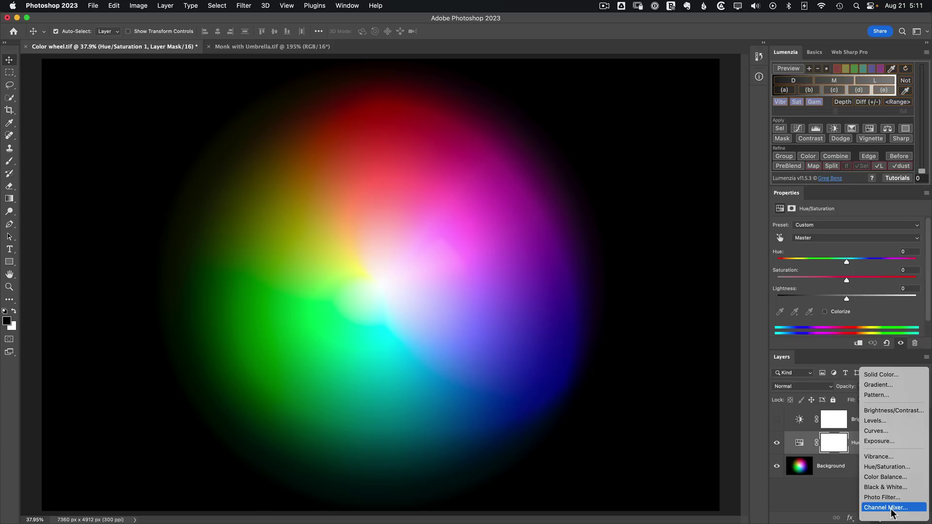
pyautogui.click(820, 498)
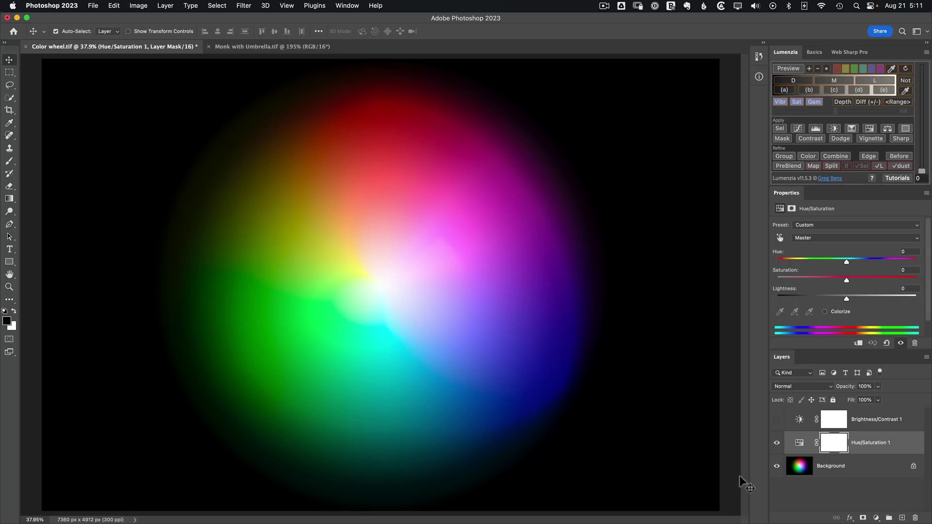
pyautogui.keyDown('shift'); pyautogui.click(859, 421); pyautogui.keyUp('shift')
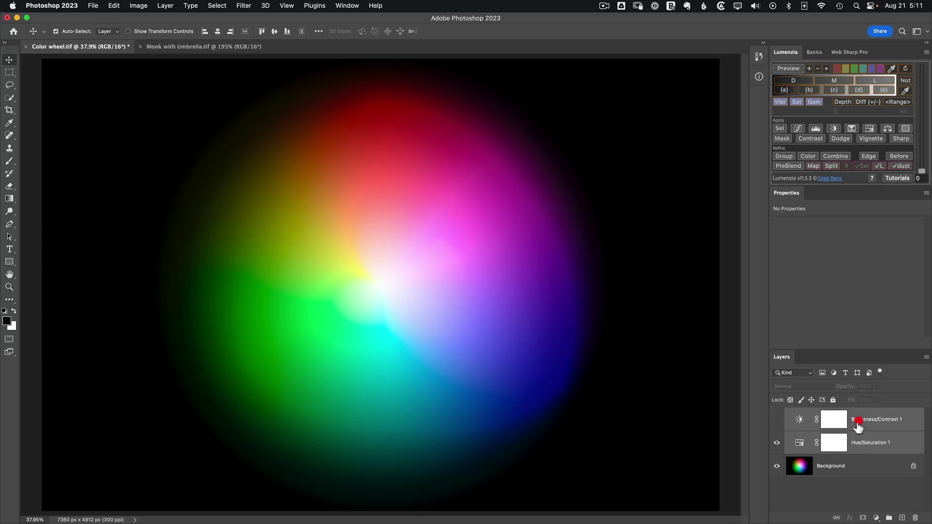
# Delete both adjustment layers and create a Lumenzia colour mask preview of the magentas.
pyautogui.click(915, 518)
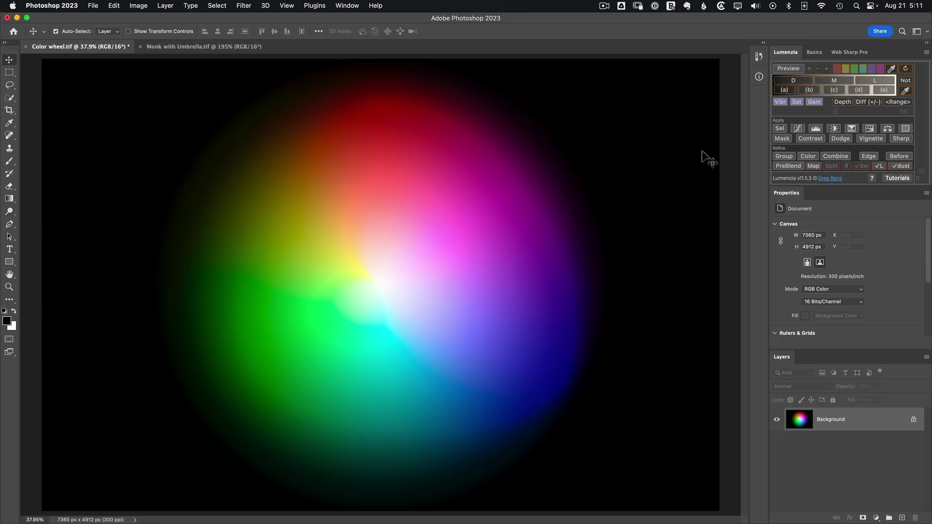
pyautogui.click(880, 69)
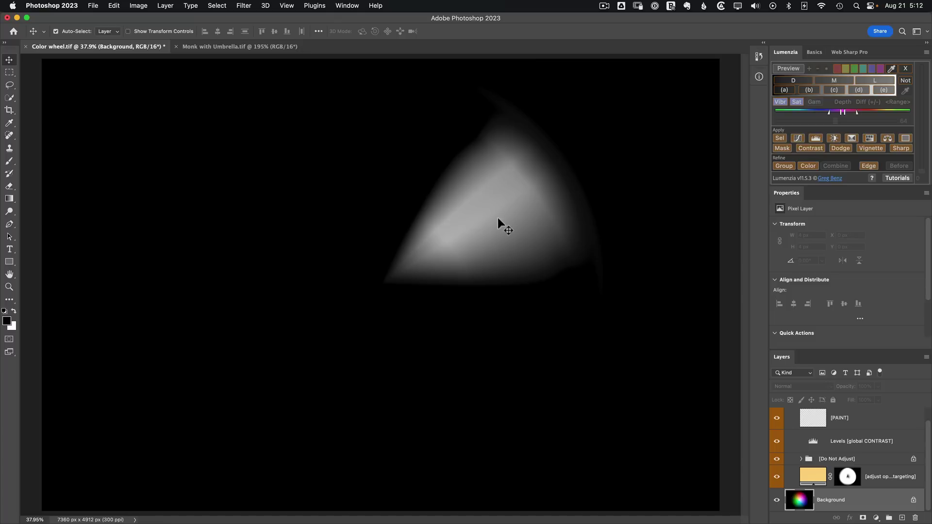
pyautogui.scroll(1, 825, 440)
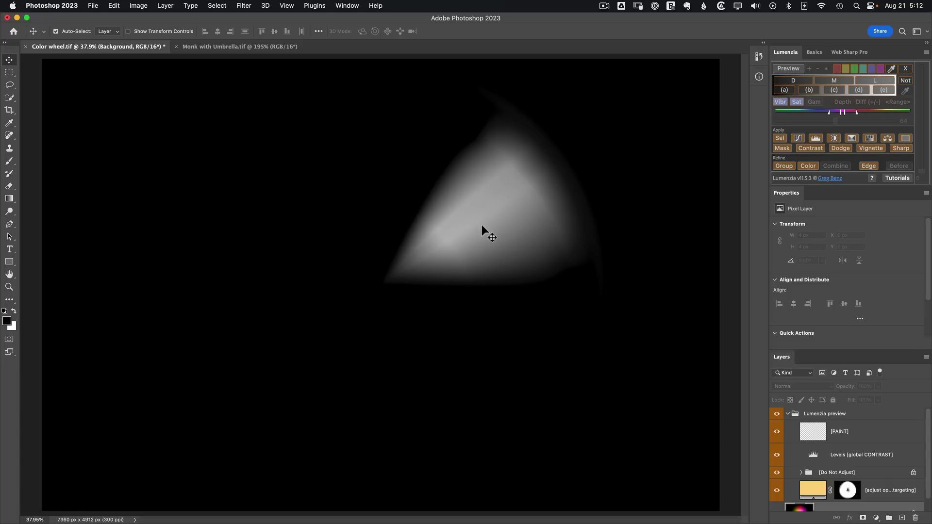
# Try Lumenzia's lighter and darker tone zones and vibrance option, then clear the preview.
pyautogui.click(870, 80)
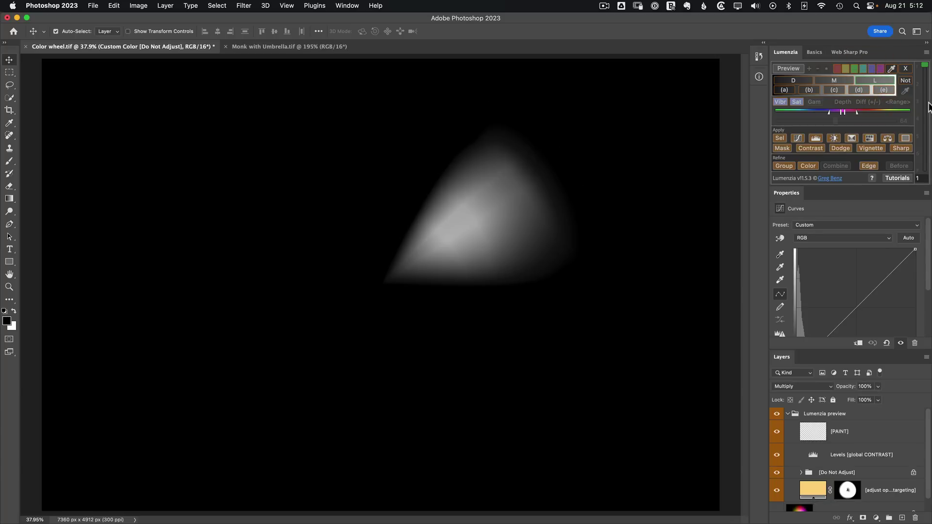
pyautogui.moveTo(927, 65); pyautogui.dragTo(927, 117)
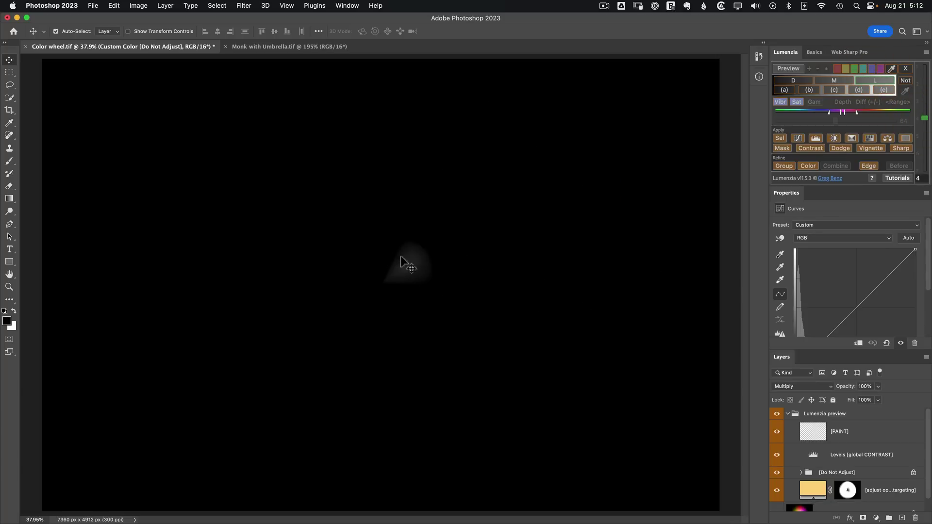
pyautogui.click(794, 81)
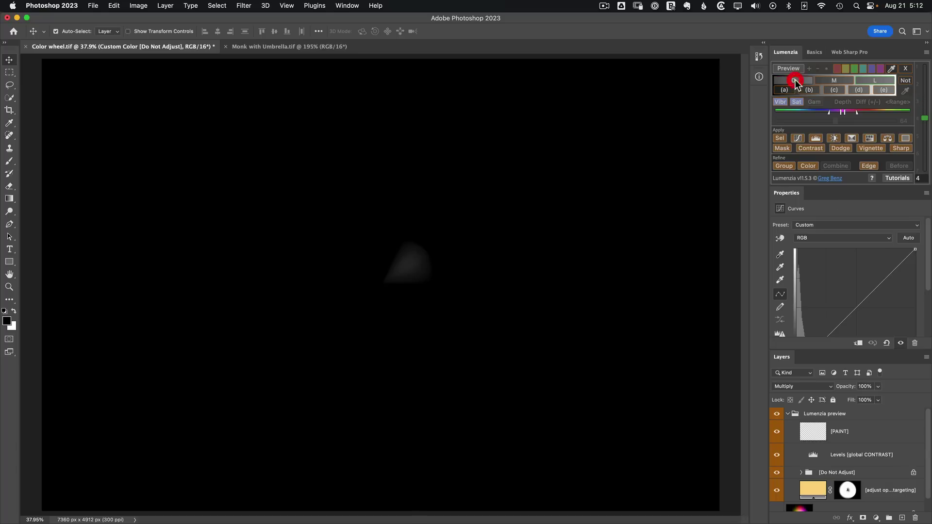
pyautogui.click(925, 88)
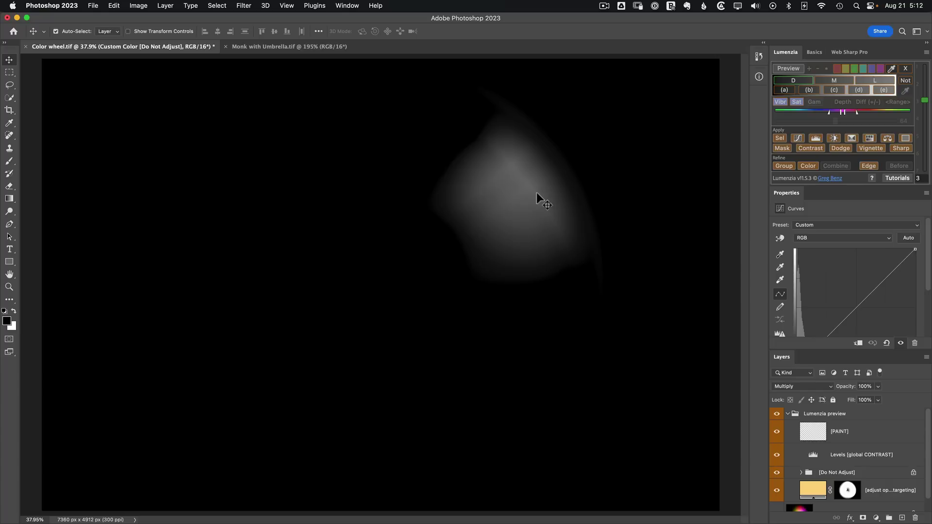
pyautogui.click(795, 81)
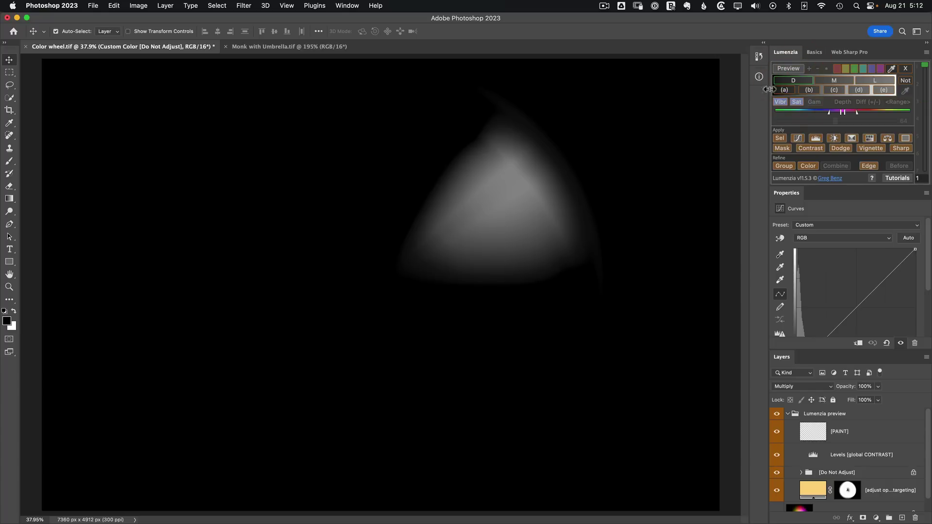
pyautogui.click(786, 83)
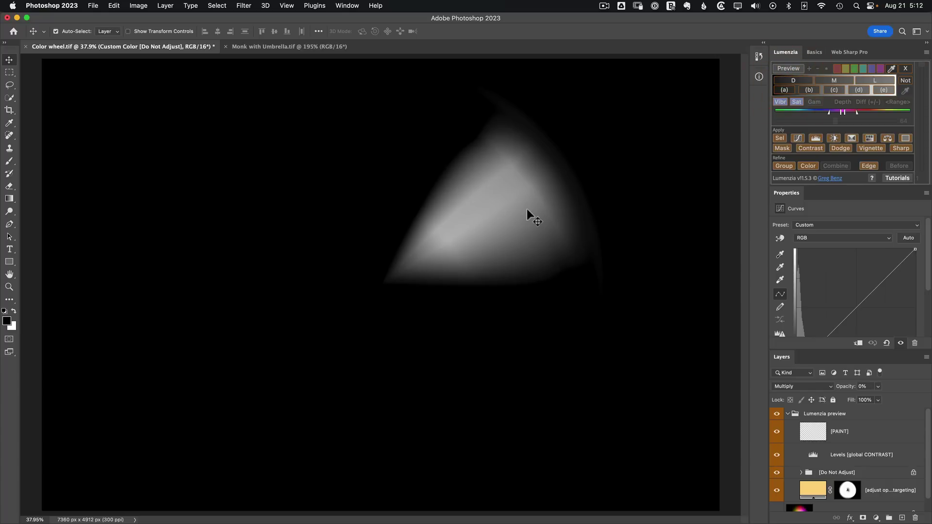
pyautogui.click(796, 102)
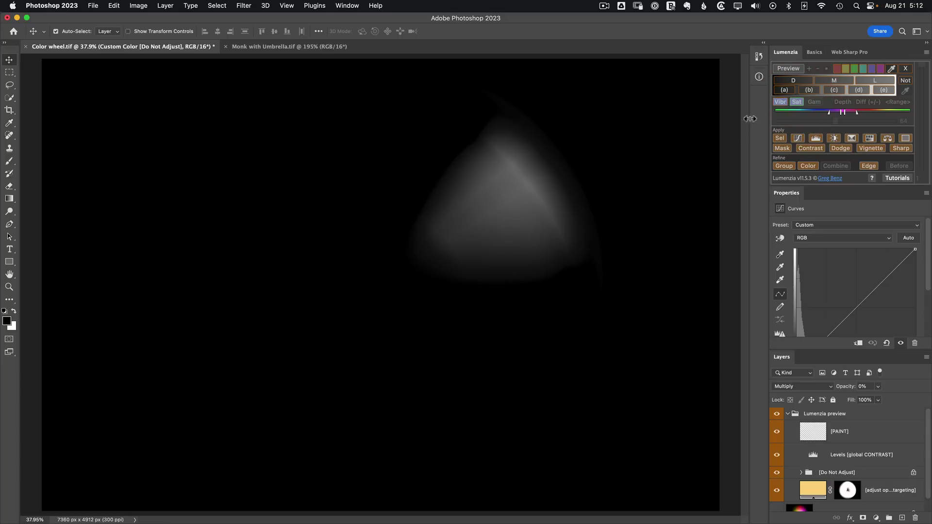
pyautogui.click(778, 102)
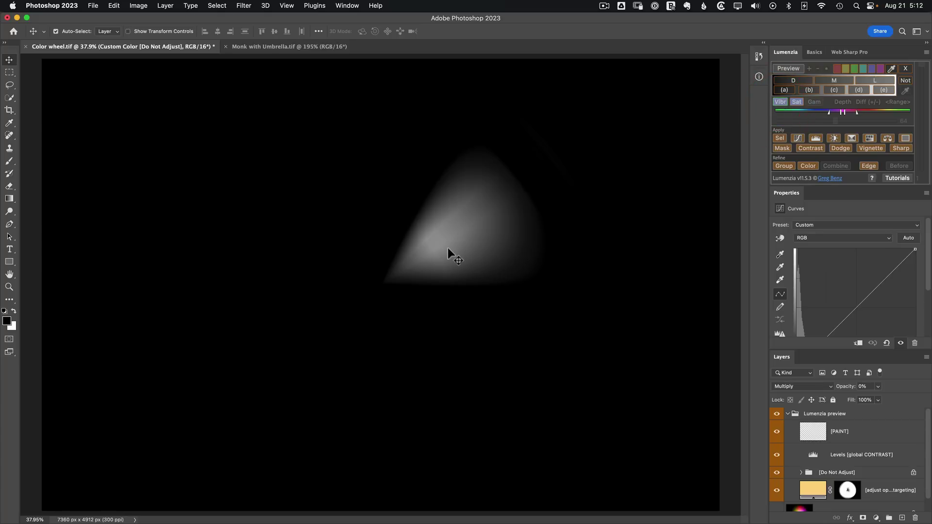
pyautogui.click(905, 68)
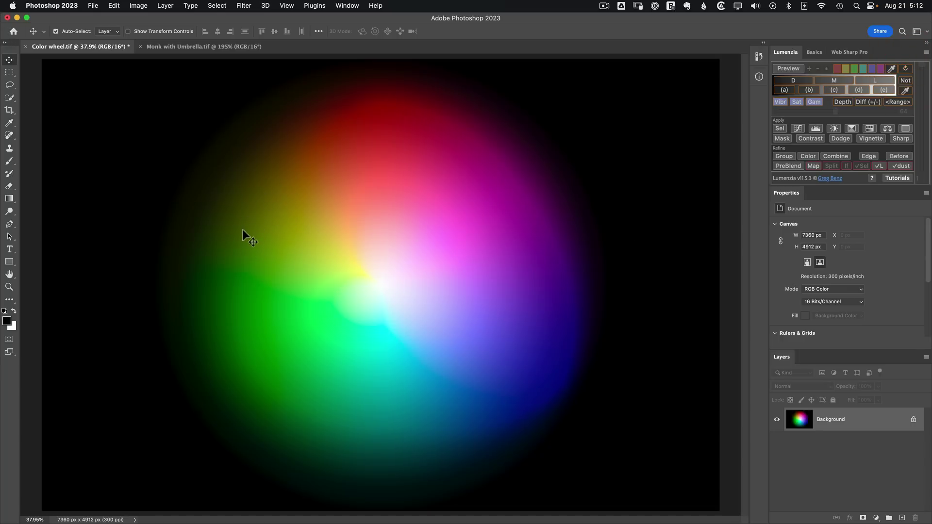
# Sample the olive-yellow hue as a custom Lumenzia colour and narrow its hue range.
pyautogui.click(891, 68)
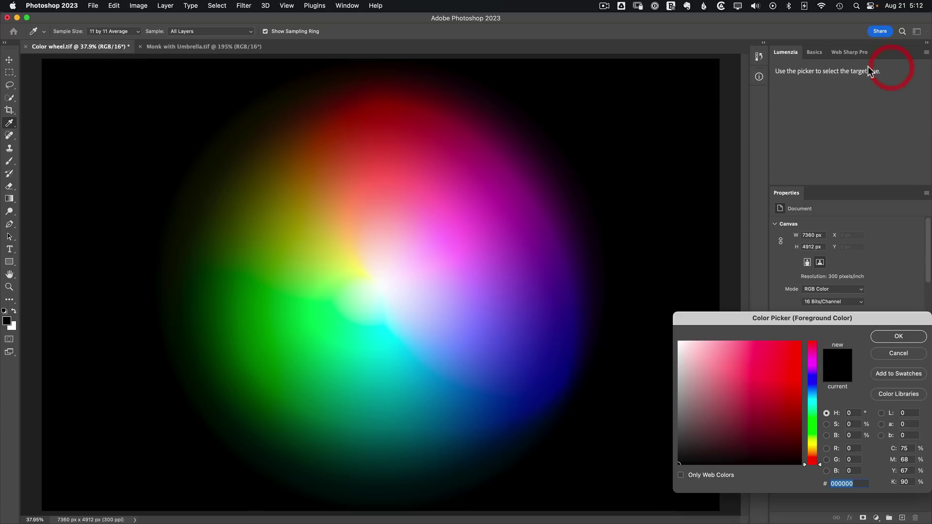
pyautogui.click(290, 218)
pyautogui.click(896, 336)
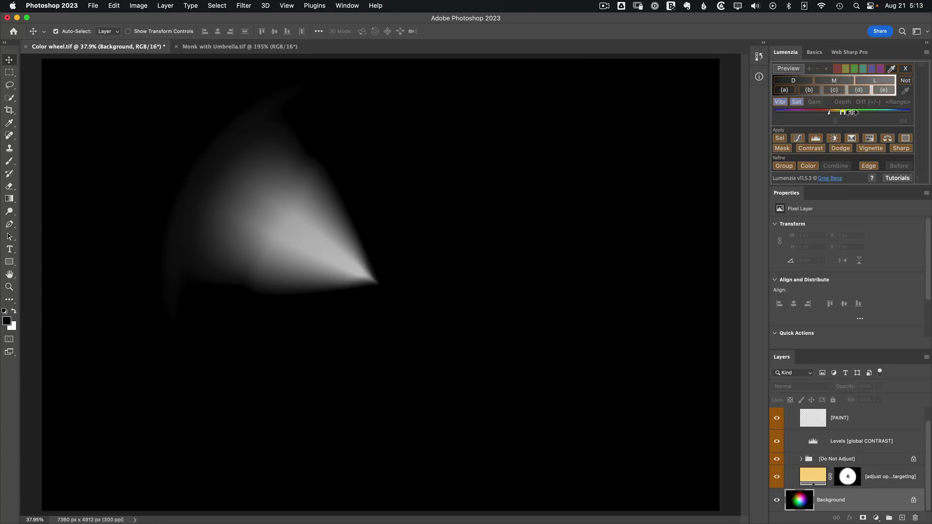
pyautogui.moveTo(850, 113); pyautogui.dragTo(832, 115)
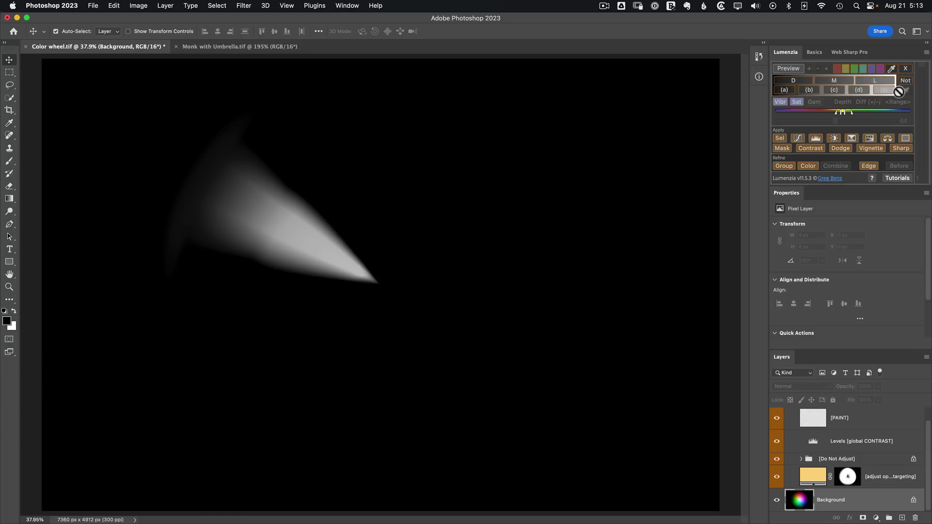
# Restrict the mask to the darker-midtone zone after trying each tonal zone.
pyautogui.click(789, 89)
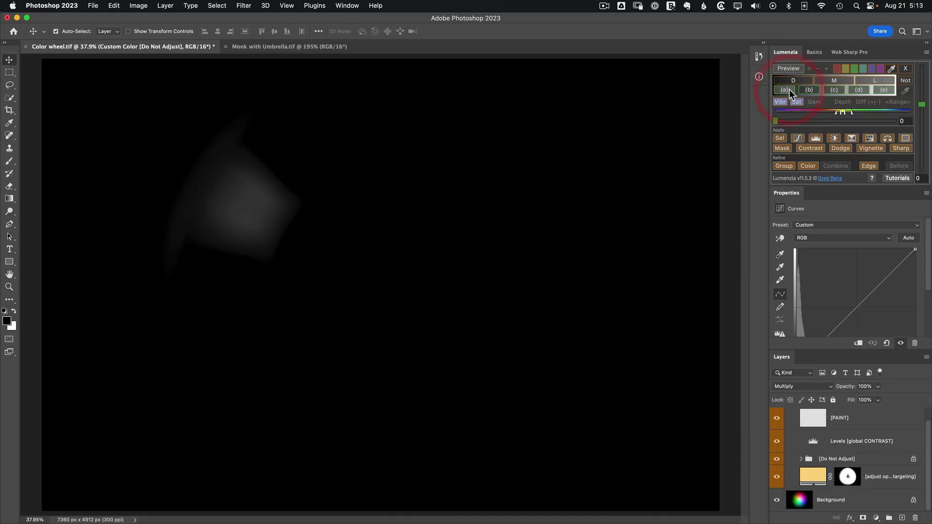
pyautogui.click(807, 91)
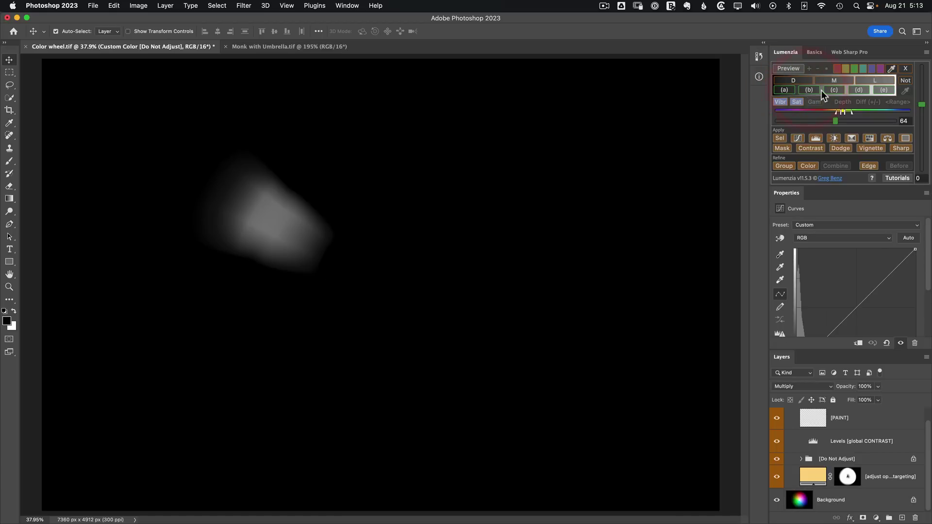
pyautogui.click(831, 89)
pyautogui.click(863, 90)
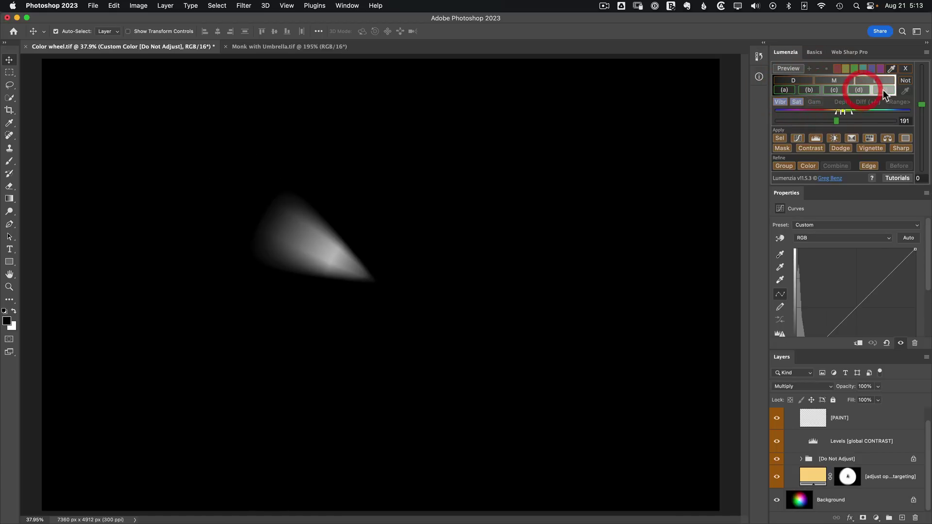
pyautogui.click(883, 89)
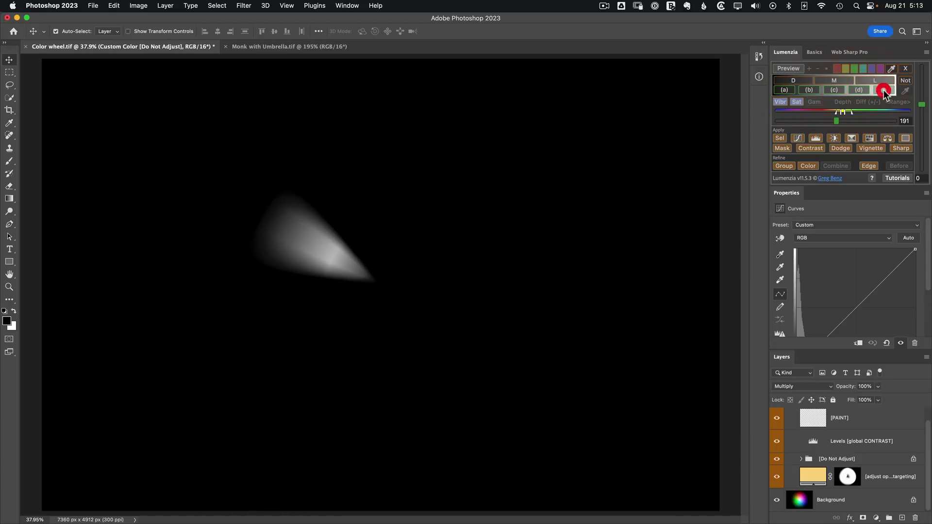
pyautogui.click(814, 90)
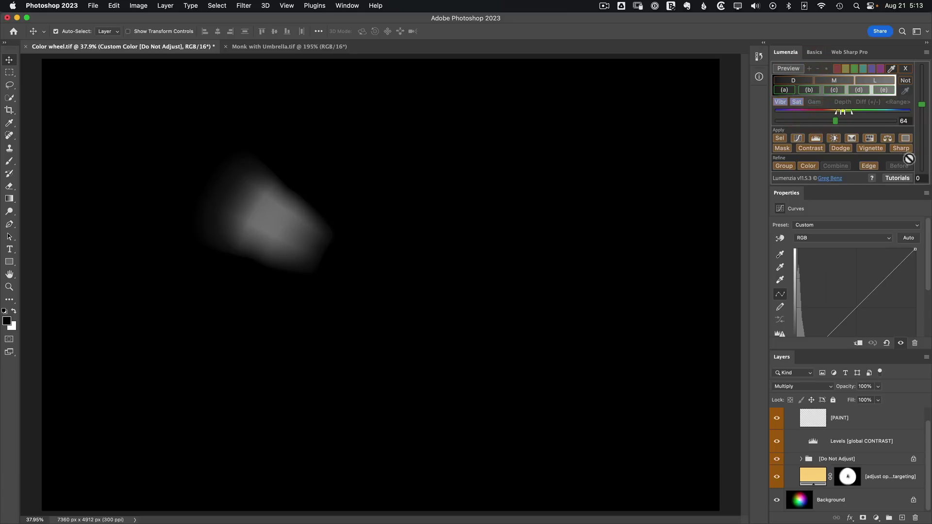
# Raise the mask refinement to 125 and set Levels [global CONTRAST] to 1/1.05/61.
pyautogui.click(922, 138)
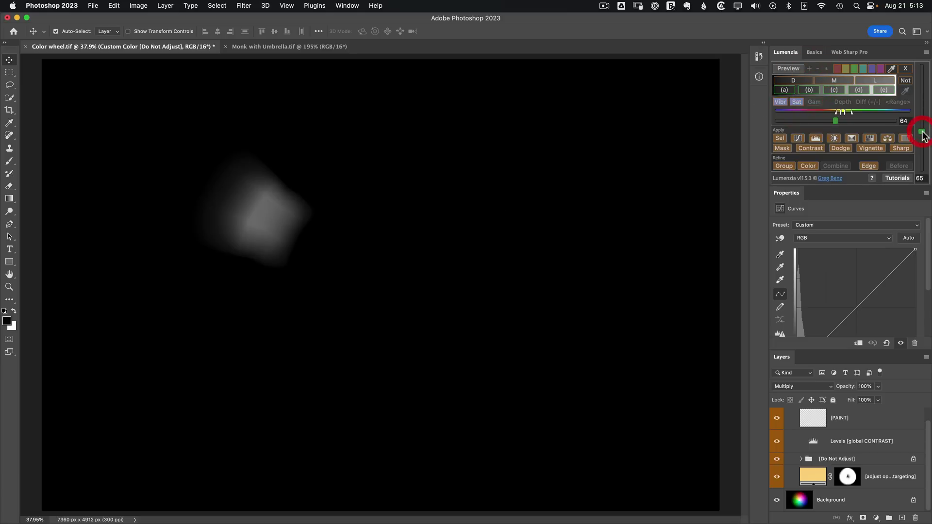
pyautogui.click(924, 145)
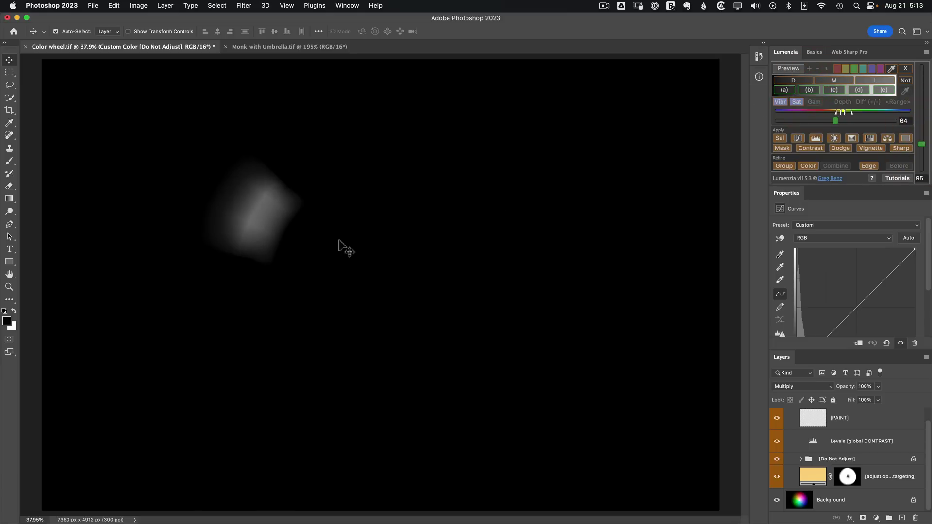
pyautogui.click(922, 157)
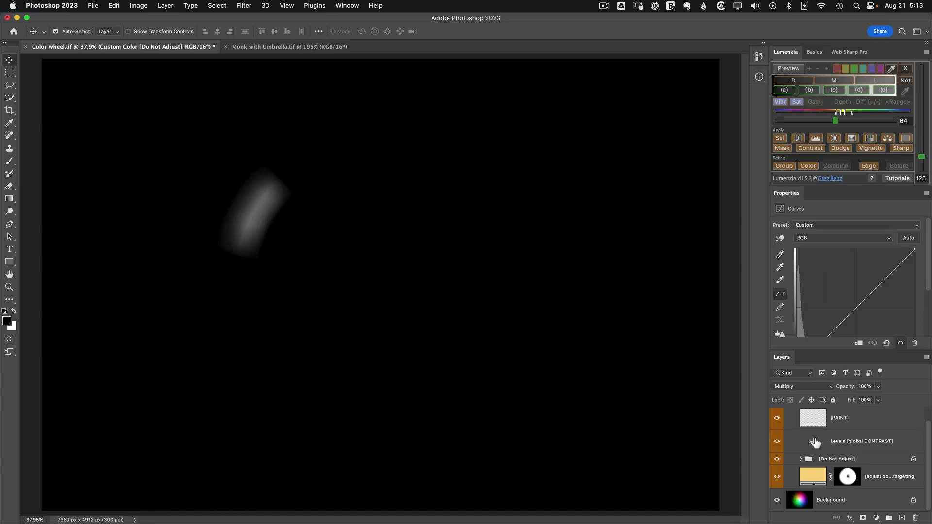
pyautogui.click(826, 440)
pyautogui.moveTo(870, 296)
pyautogui.mouseDown()
pyautogui.moveTo(811, 296)
pyautogui.moveTo(822, 296)
pyautogui.mouseUp()
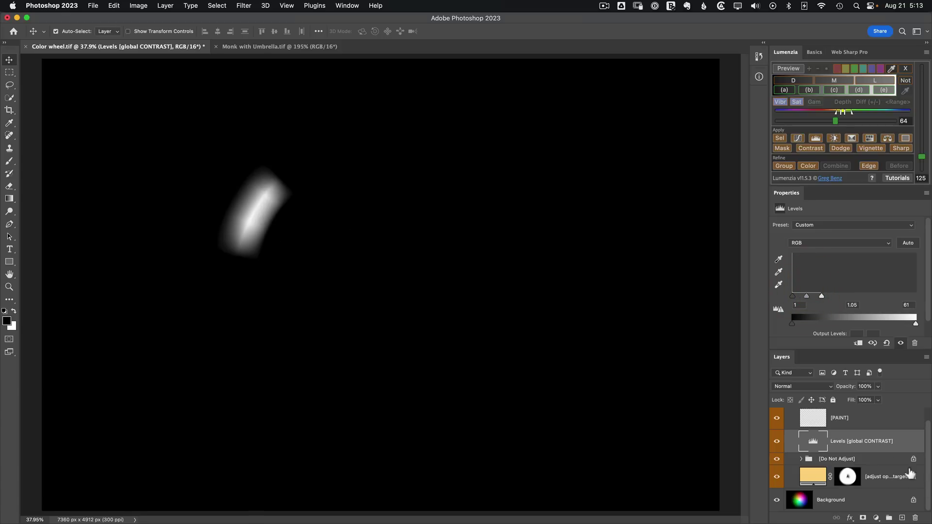
# Set the Lumenzia preview group to 81% opacity, expand the range to 91 and widen the hue.
pyautogui.click(824, 415)
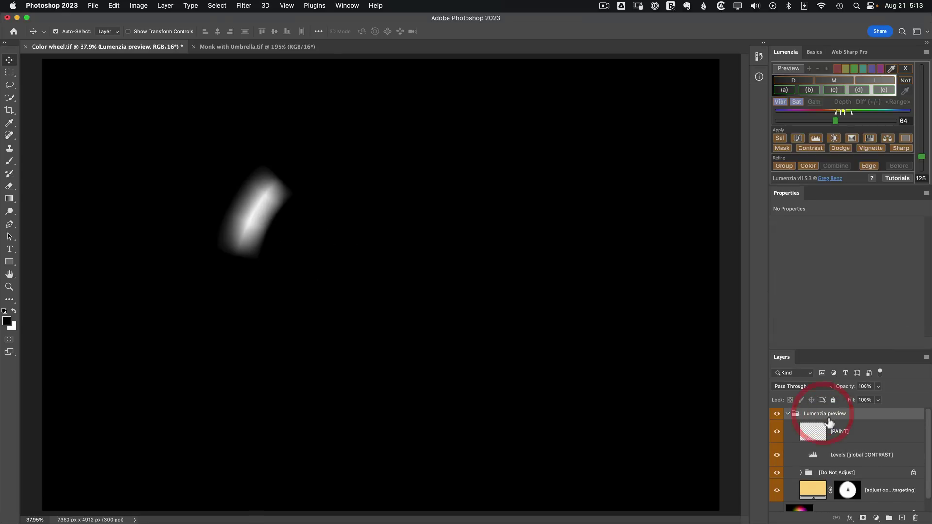
pyautogui.moveTo(848, 390); pyautogui.dragTo(836, 386)
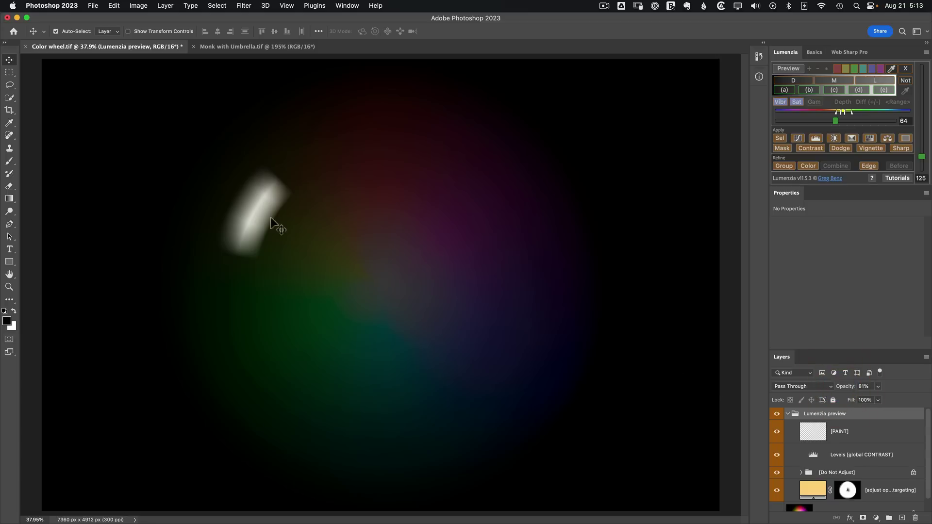
pyautogui.click(861, 121)
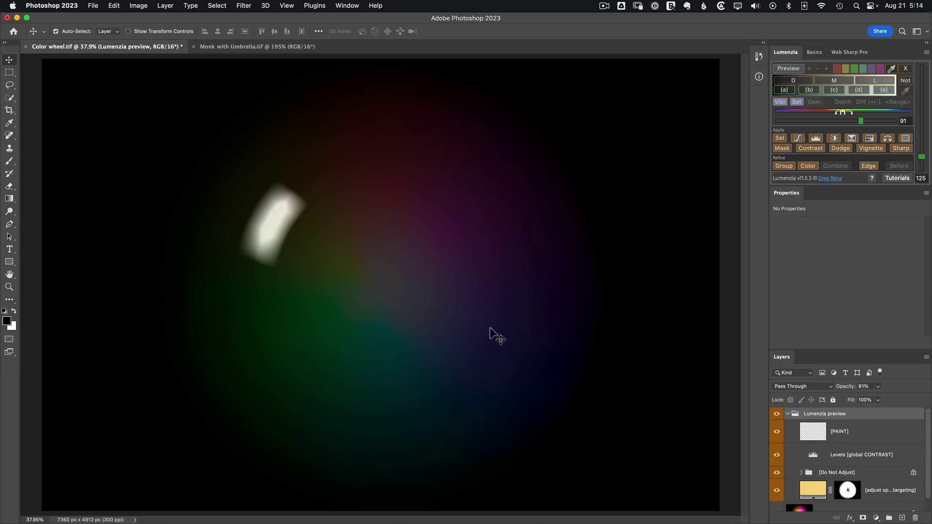
pyautogui.moveTo(848, 116); pyautogui.dragTo(889, 115)
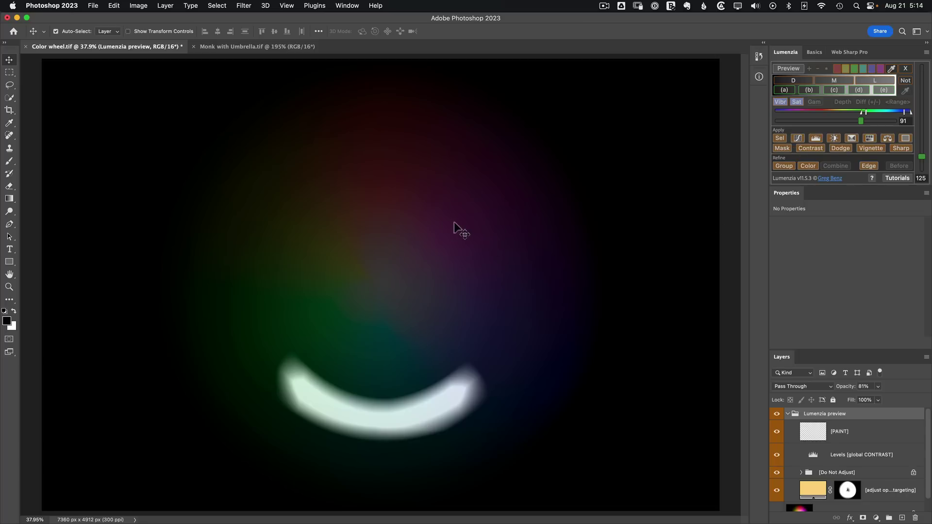
# Discard the old preview, experiment with magenta hue ranges, and end on a fresh magenta mask preview.
pyautogui.click(905, 69)
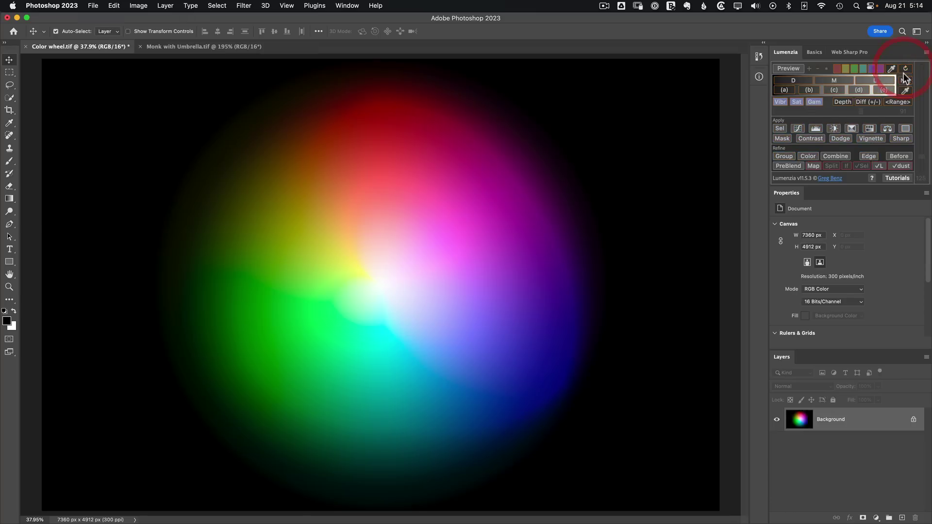
pyautogui.click(881, 69)
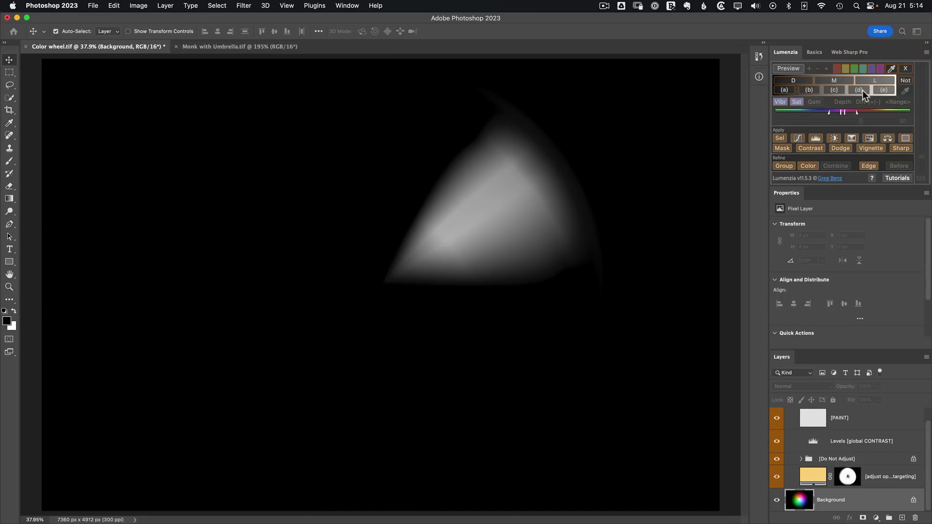
pyautogui.click(882, 69)
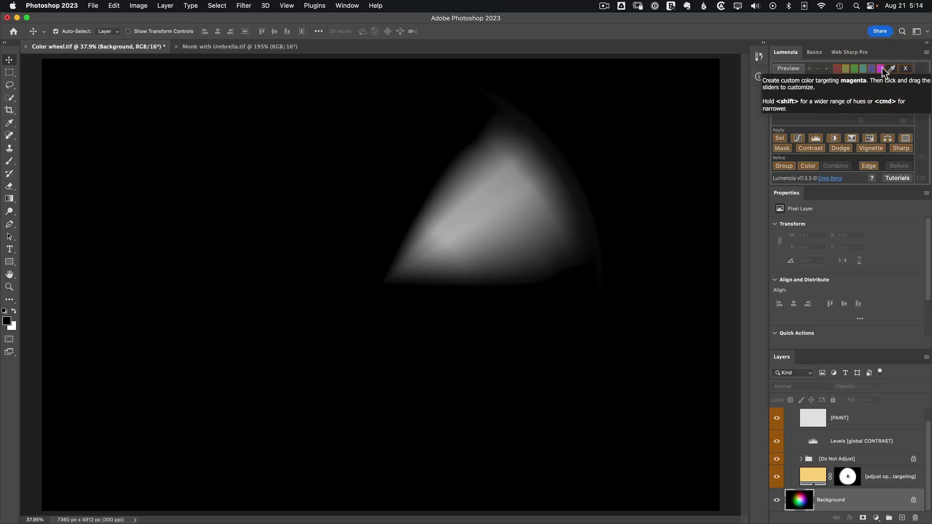
pyautogui.keyDown('super'); pyautogui.click(882, 69); pyautogui.keyUp('super')
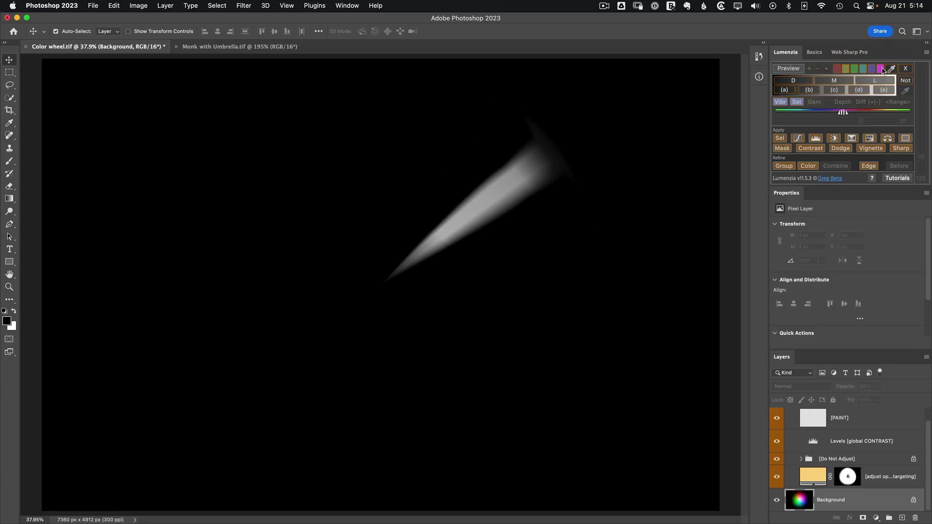
pyautogui.keyDown('shift'); pyautogui.click(882, 69); pyautogui.keyUp('shift')
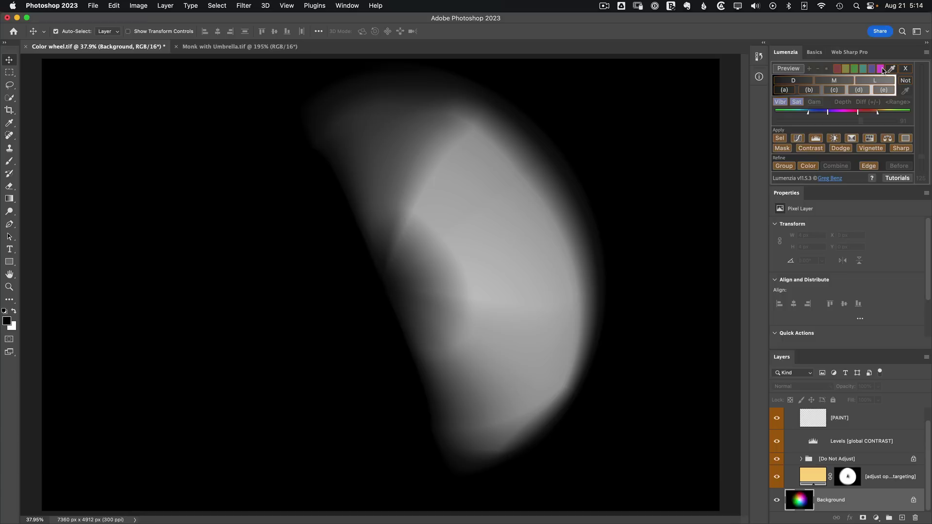
pyautogui.moveTo(874, 116); pyautogui.dragTo(833, 116)
pyautogui.click(905, 69)
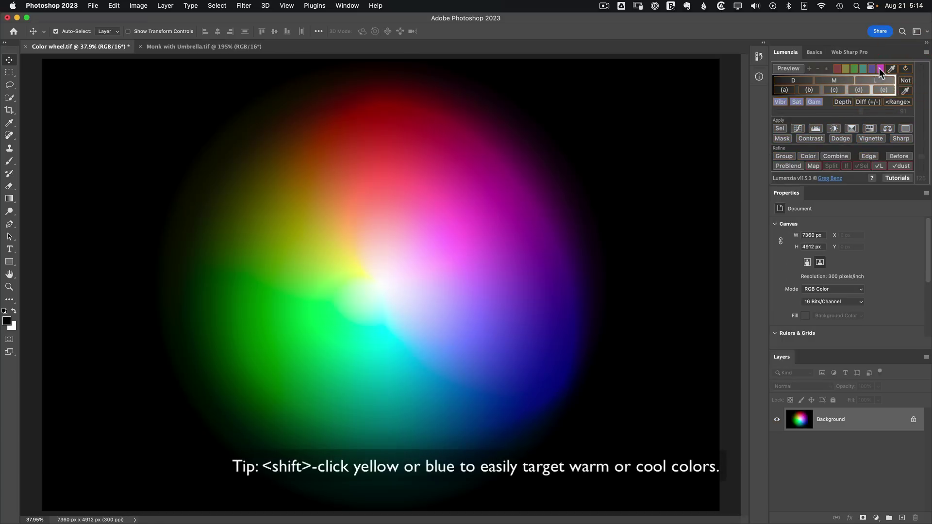
pyautogui.click(879, 69)
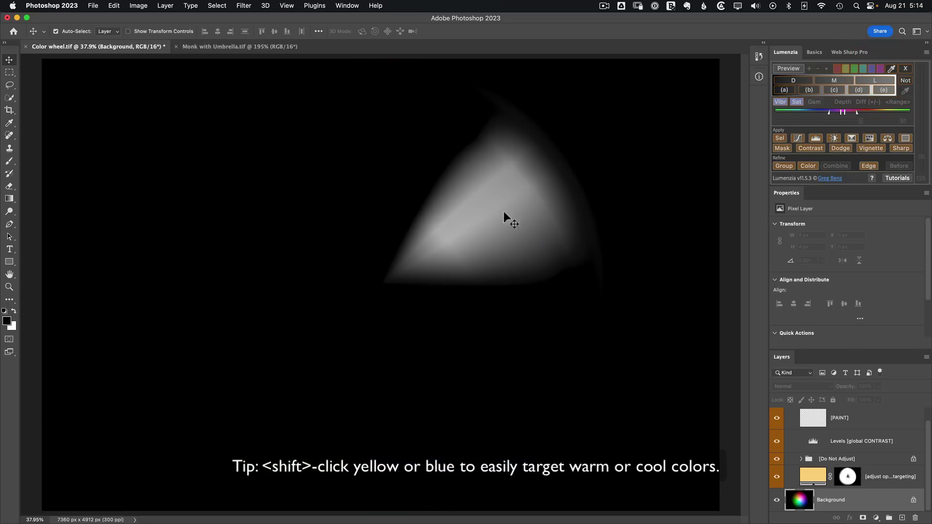
# Add a magenta-masked Brightness/Contrast layer at Brightness 34 and compare it on and off.
pyautogui.click(832, 138)
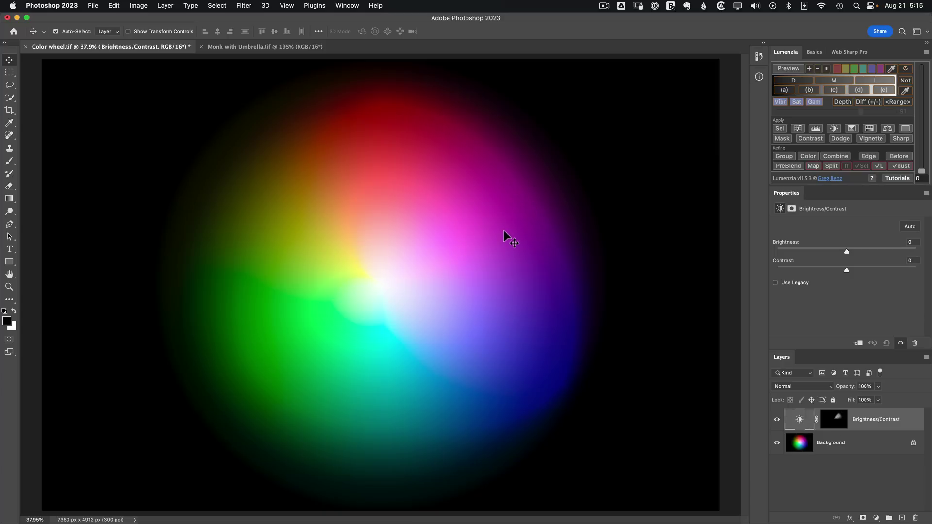
pyautogui.moveTo(847, 252)
pyautogui.mouseDown()
pyautogui.moveTo(832, 250)
pyautogui.moveTo(864, 250)
pyautogui.mouseUp()
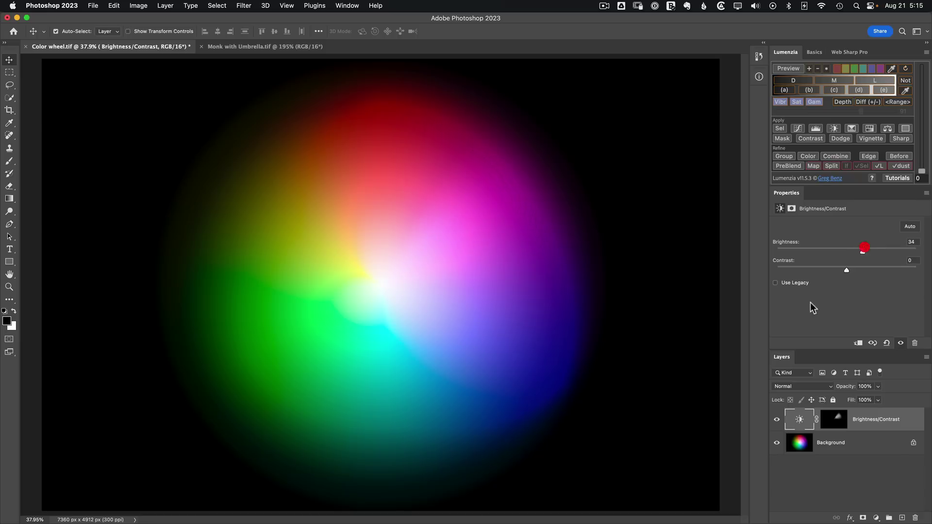
pyautogui.click(776, 420)
pyautogui.click(777, 419)
pyautogui.click(777, 419)
pyautogui.click(776, 420)
pyautogui.click(776, 420)
pyautogui.click(776, 421)
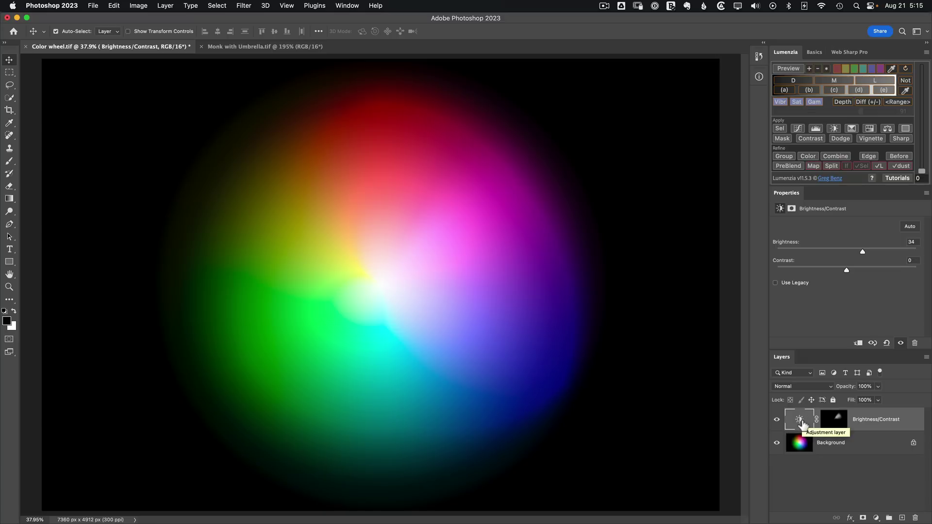
# Switch to the Monk with Umbrella.tif document.
pyautogui.click(245, 51)
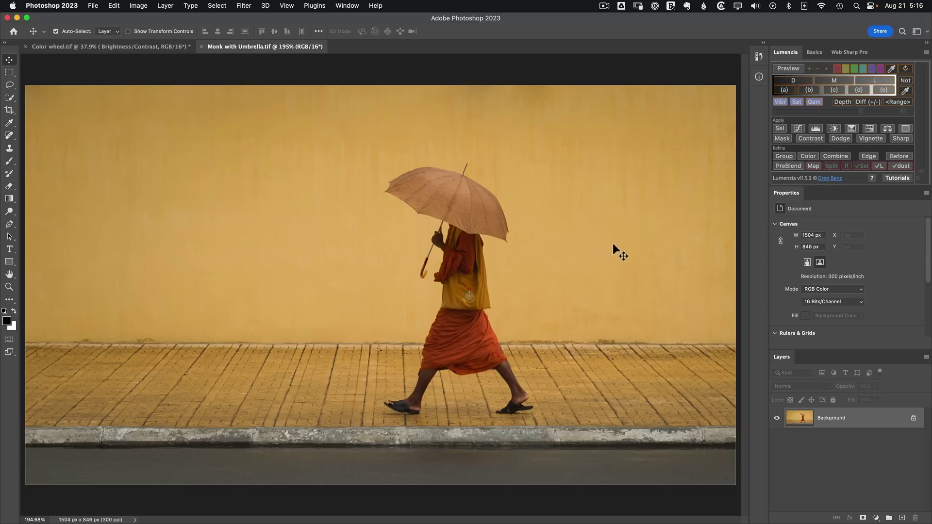
# Start a Lumenzia custom colour-range mask preview and compare it with the colour photo.
pyautogui.click(848, 69)
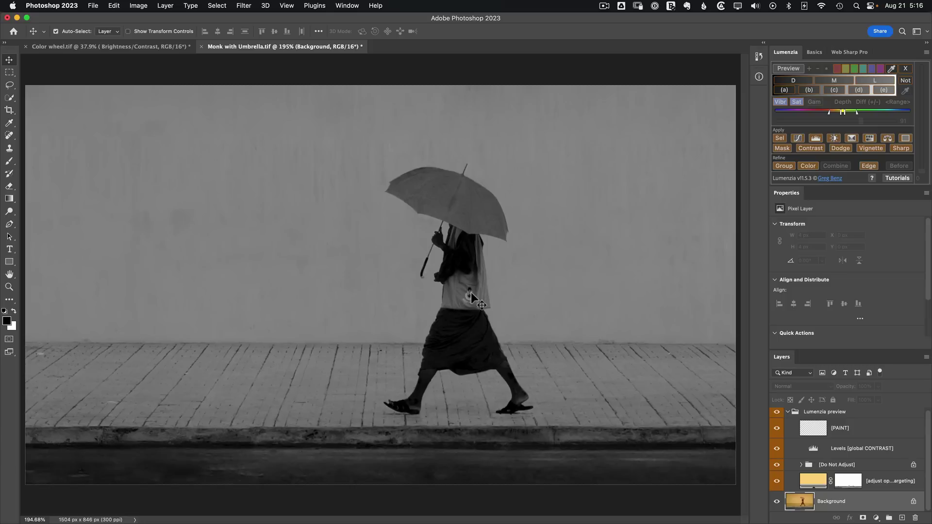
pyautogui.click(860, 112)
pyautogui.click(777, 412)
pyautogui.click(777, 412)
pyautogui.click(777, 412)
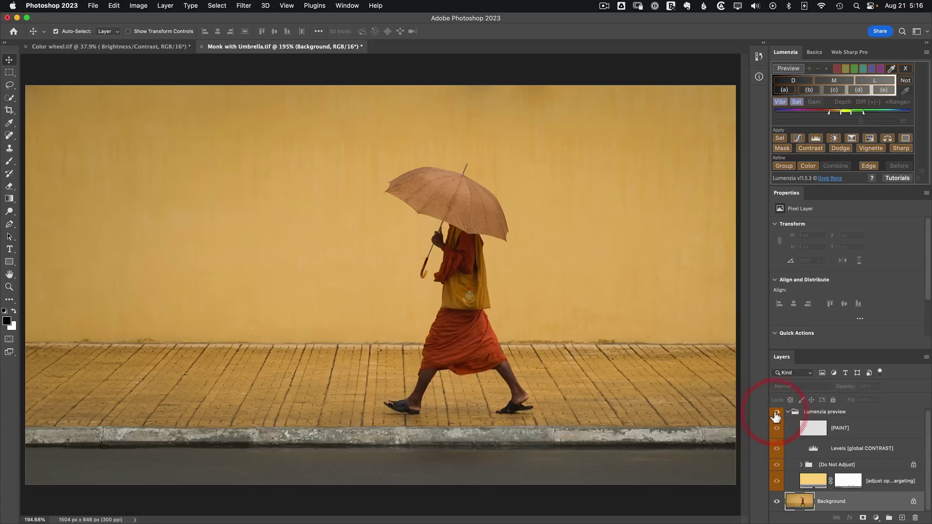
pyautogui.click(776, 413)
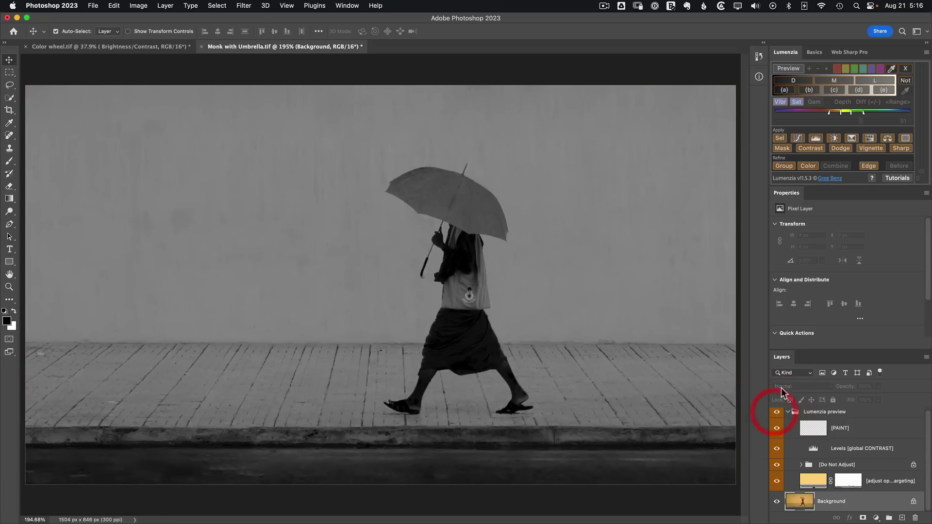
# Narrow the custom hue range toward yellow so the wall and pavement lighten.
pyautogui.click(832, 111)
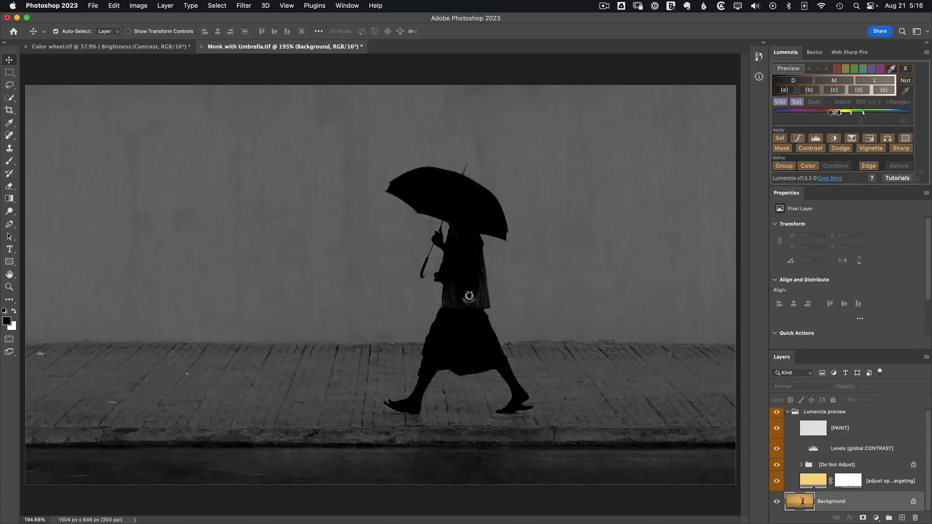
pyautogui.moveTo(836, 112); pyautogui.dragTo(836, 113)
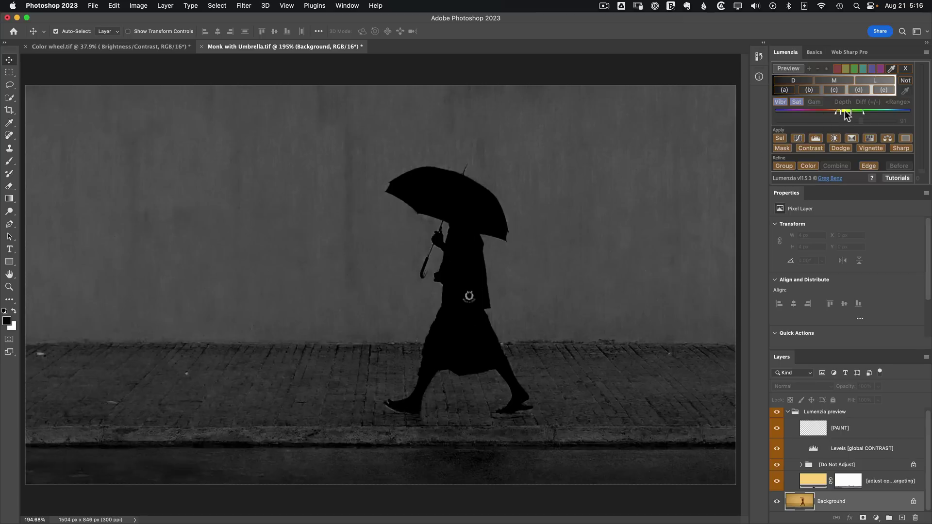
pyautogui.moveTo(846, 114); pyautogui.dragTo(848, 114)
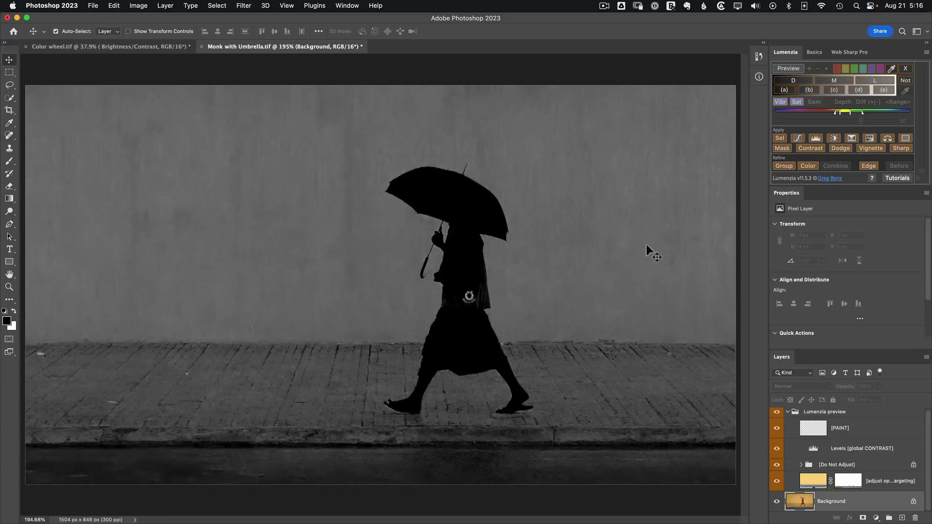
# Drag the Levels [global CONTRAST] white input to about 77, compare, and slightly tweak the colour range.
pyautogui.click(813, 448)
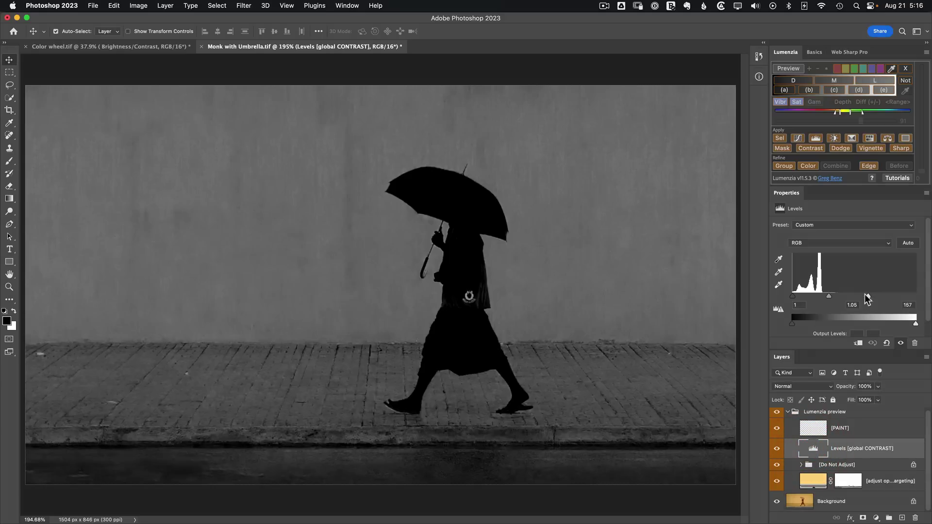
pyautogui.moveTo(869, 296); pyautogui.dragTo(830, 295)
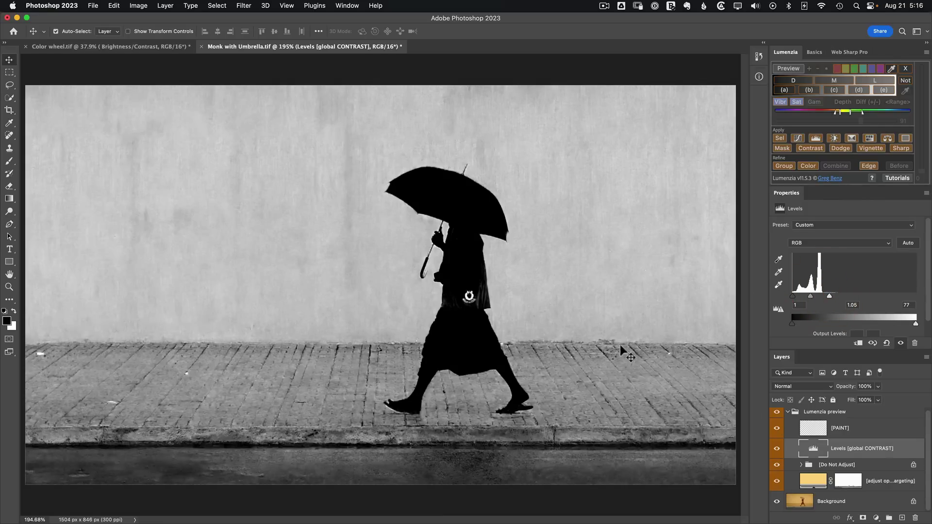
pyautogui.click(777, 413)
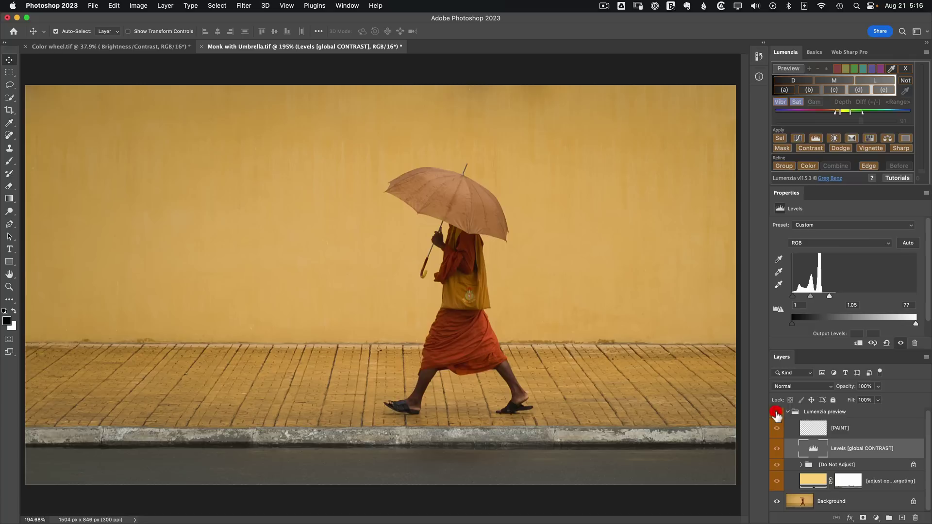
pyautogui.click(776, 413)
pyautogui.click(777, 413)
pyautogui.click(776, 412)
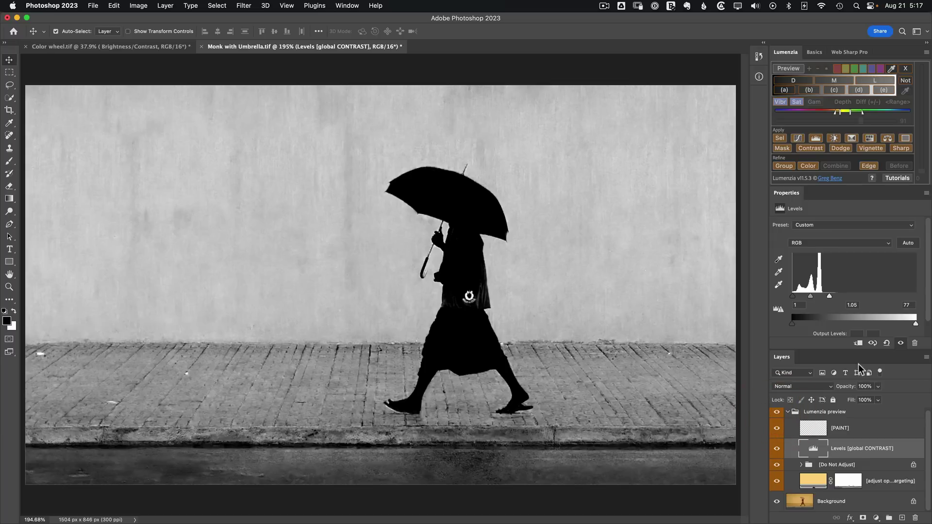
pyautogui.click(846, 115)
pyautogui.click(849, 115)
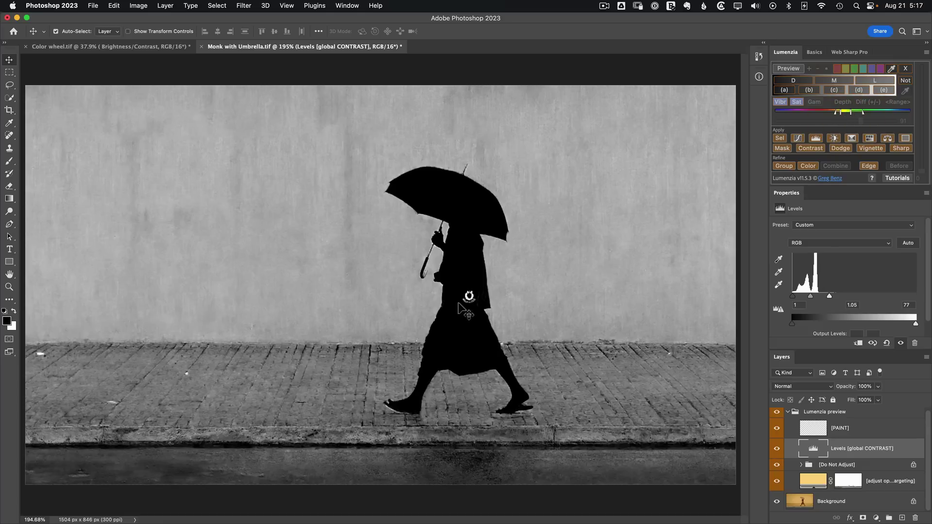
# Paint over the robe's light emblem on the [PAINT] layer with a 30 px brush.
pyautogui.click(830, 431)
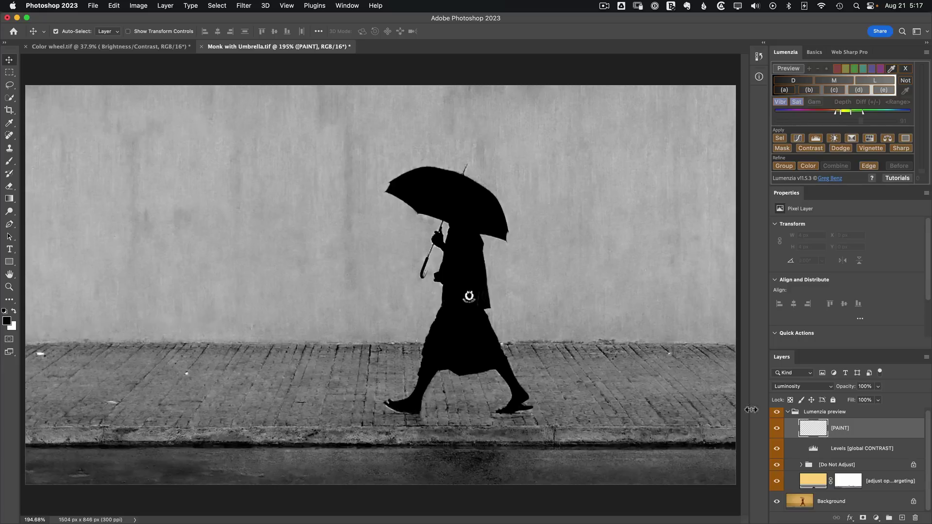
pyautogui.press('b')
pyautogui.press('[')
pyautogui.press('[')
pyautogui.press('[')
pyautogui.press('[')
pyautogui.press('[')
pyautogui.press('[')
pyautogui.press('[')
pyautogui.press('[')
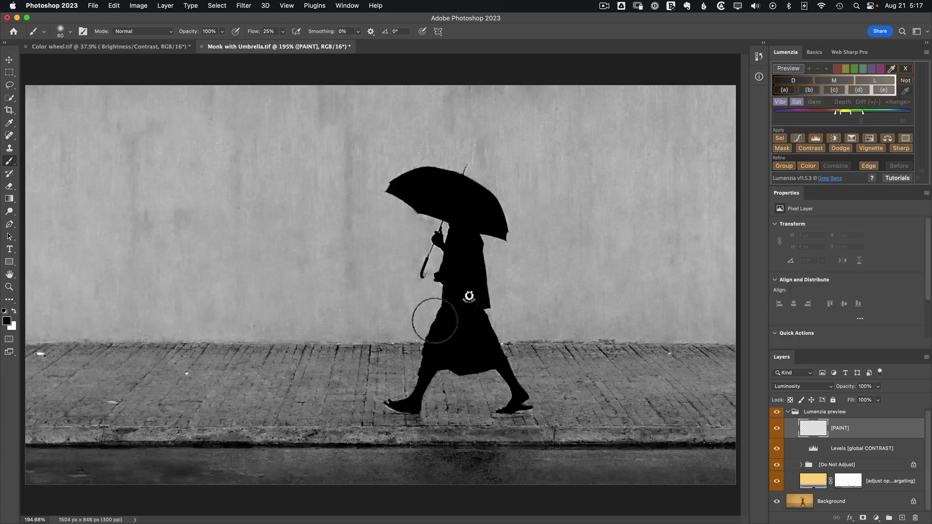
pyautogui.press('[')
pyautogui.press('[')
pyautogui.press('[')
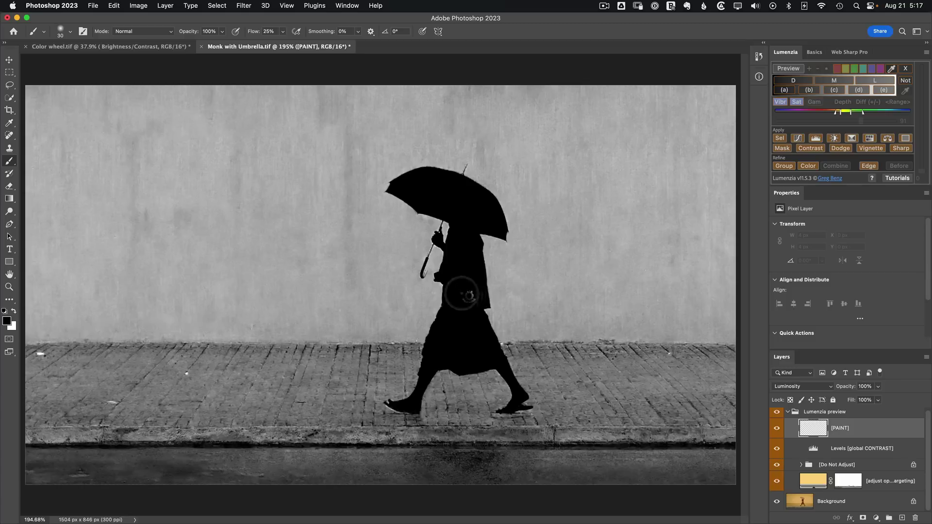
pyautogui.moveTo(466, 294); pyautogui.dragTo(474, 291)
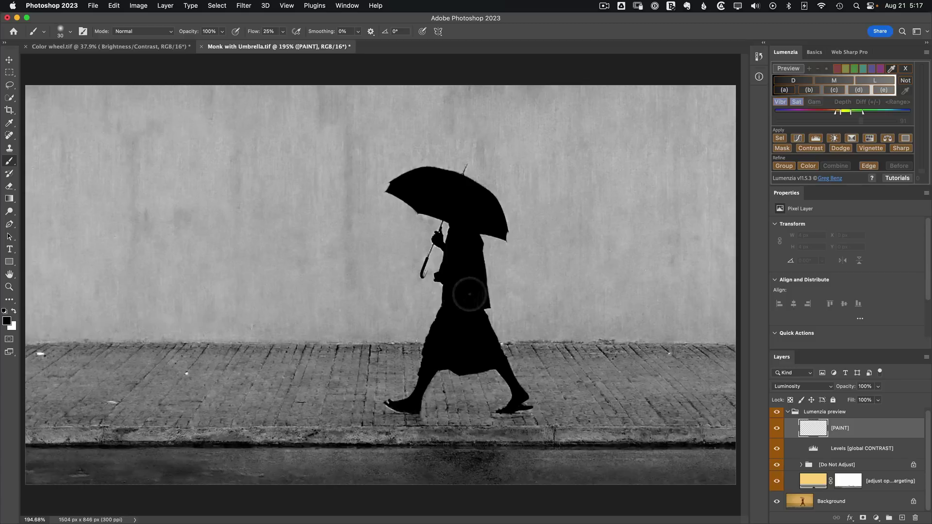
pyautogui.click(775, 429)
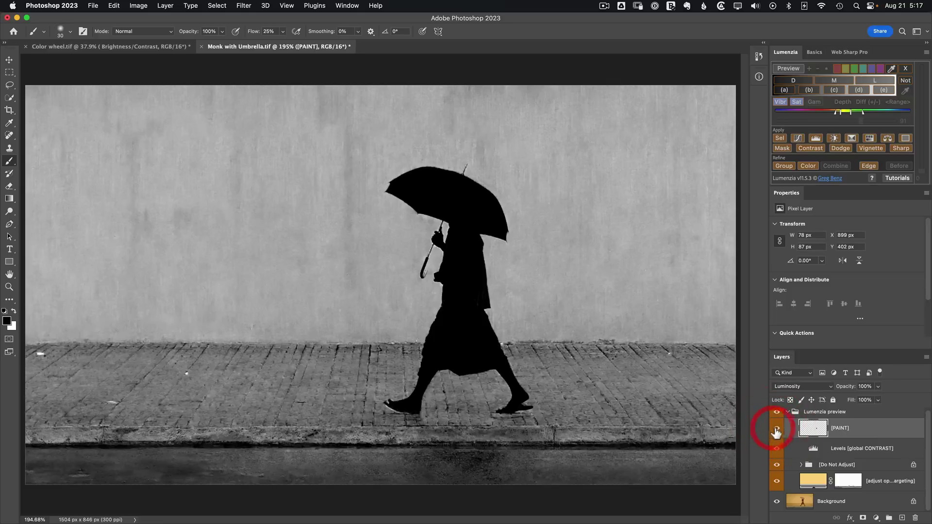
pyautogui.click(777, 432)
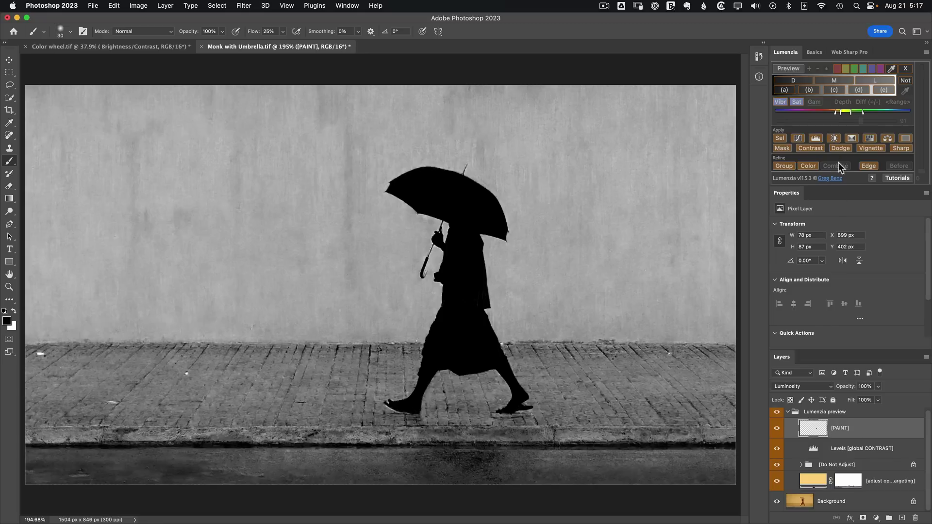
pyautogui.click(925, 52)
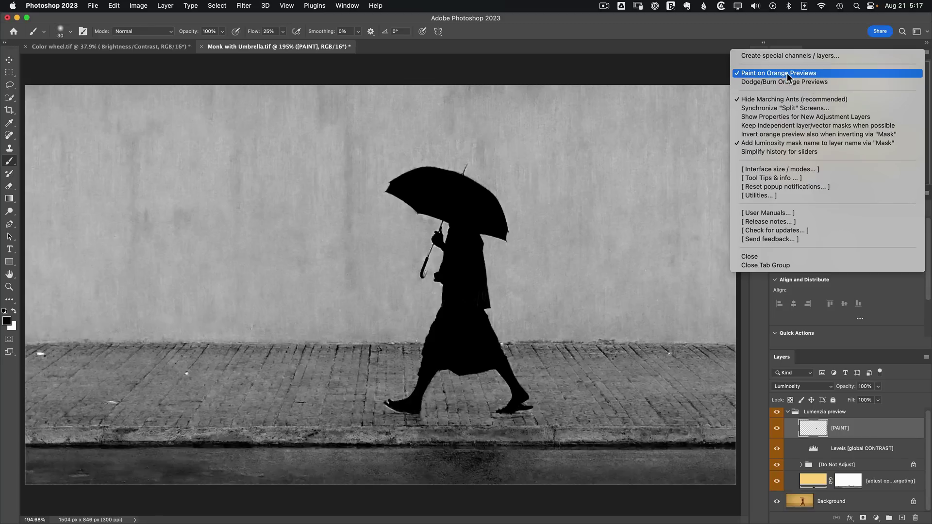
pyautogui.click(818, 36)
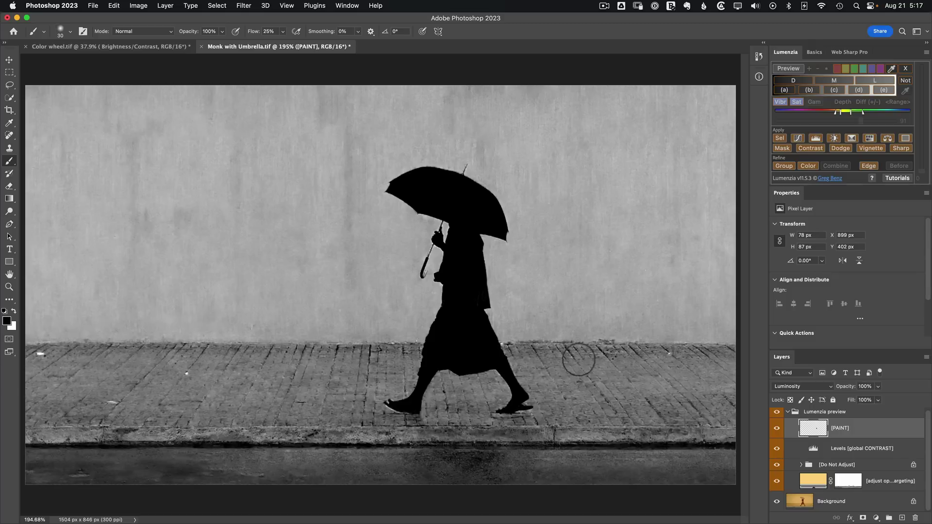
# Add a Vibrance 1 adjustment layer directly above the Background layer.
pyautogui.click(849, 502)
pyautogui.click(876, 519)
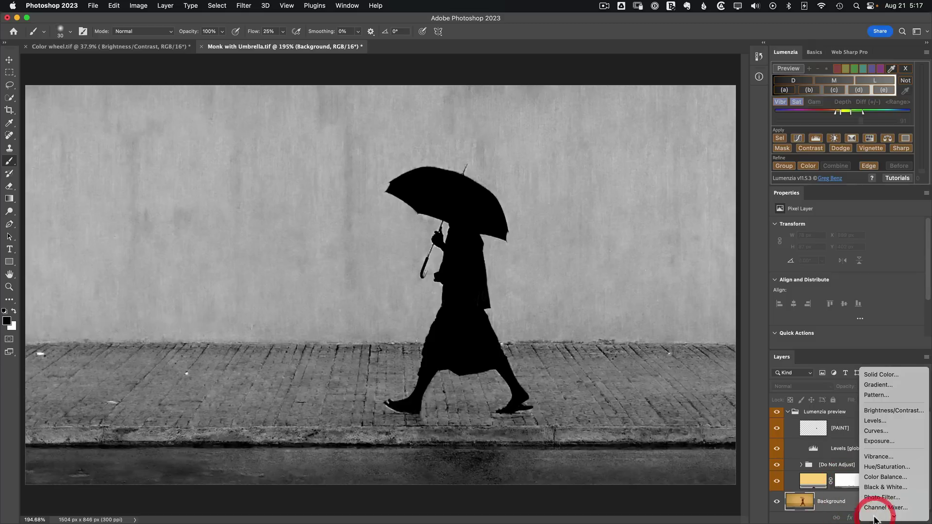
pyautogui.click(884, 459)
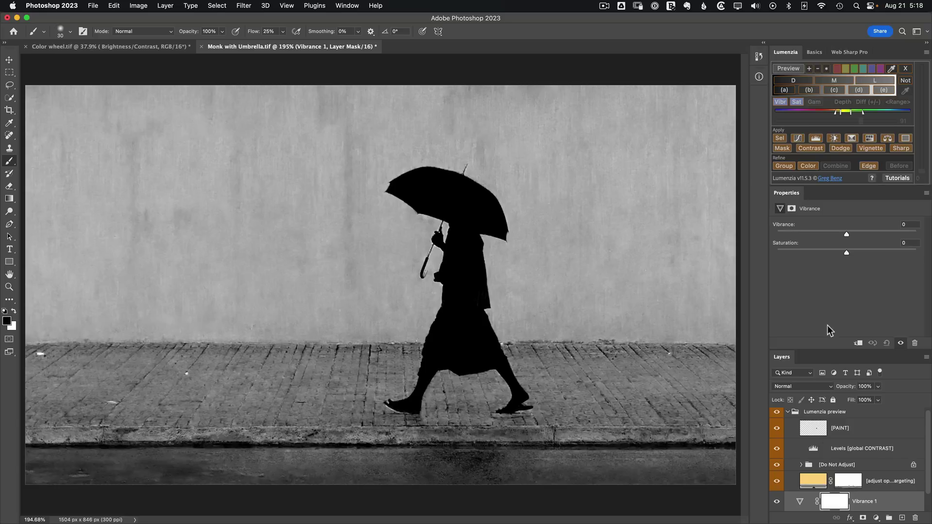
# Apply the Lumenzia wall preview as Vibrance 1's mask, inspect it, and return to its settings.
pyautogui.click(782, 148)
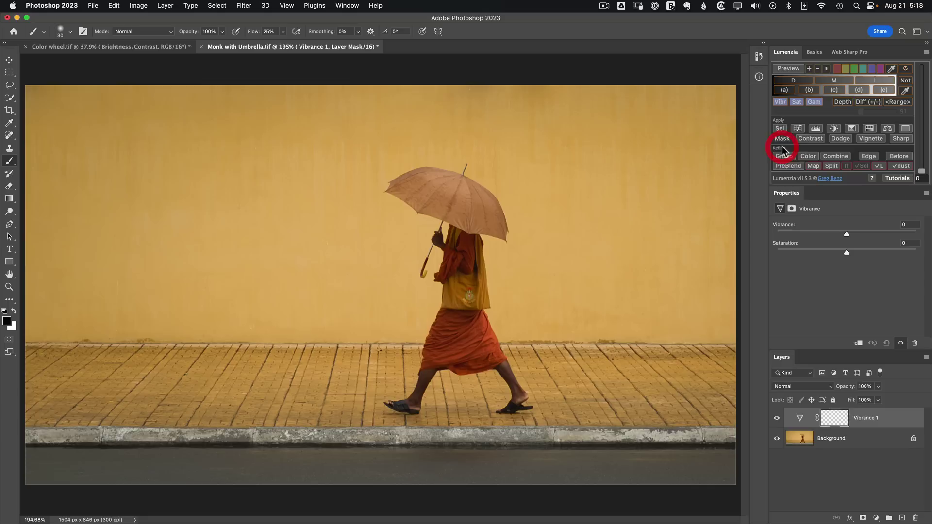
pyautogui.keyDown('alt'); pyautogui.click(838, 423); pyautogui.keyUp('alt')
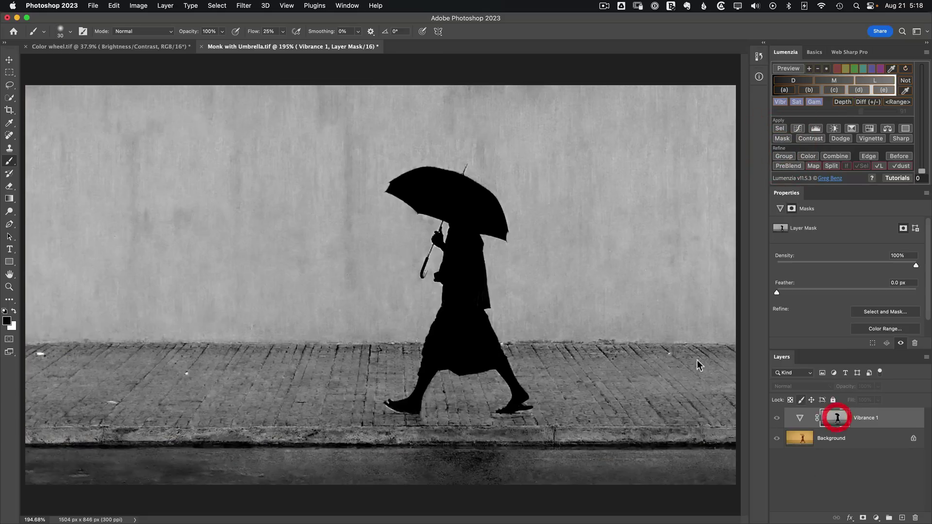
pyautogui.keyDown('alt'); pyautogui.click(834, 418); pyautogui.keyUp('alt')
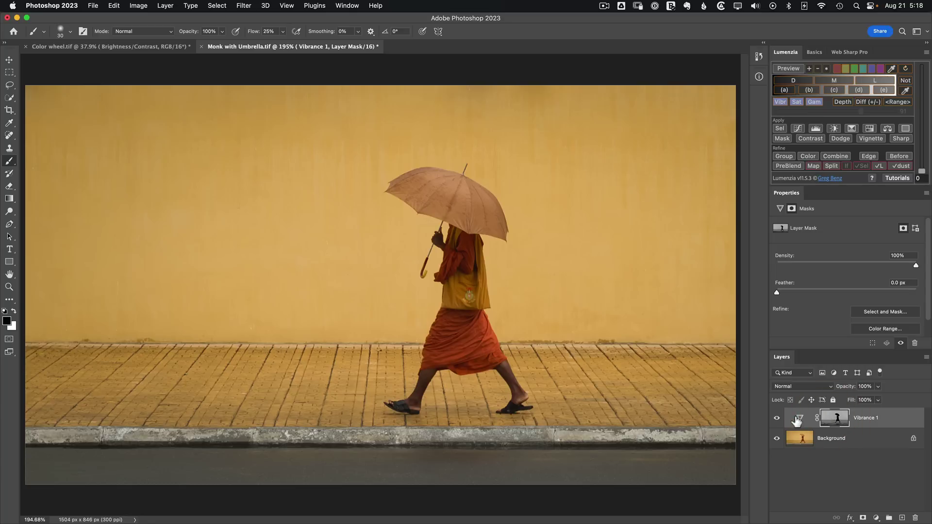
pyautogui.click(800, 419)
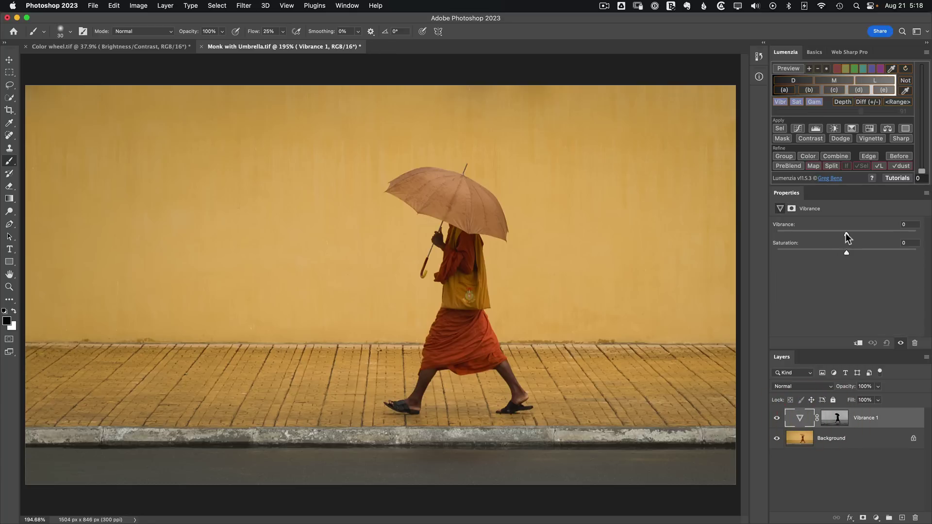
# Set Vibrance 1 to Vibrance -78 and Saturation -15, toggling it to compare the wall.
pyautogui.moveTo(846, 232); pyautogui.dragTo(794, 233)
pyautogui.moveTo(845, 250)
pyautogui.mouseDown()
pyautogui.moveTo(811, 251)
pyautogui.moveTo(829, 252)
pyautogui.mouseUp()
pyautogui.click(777, 418)
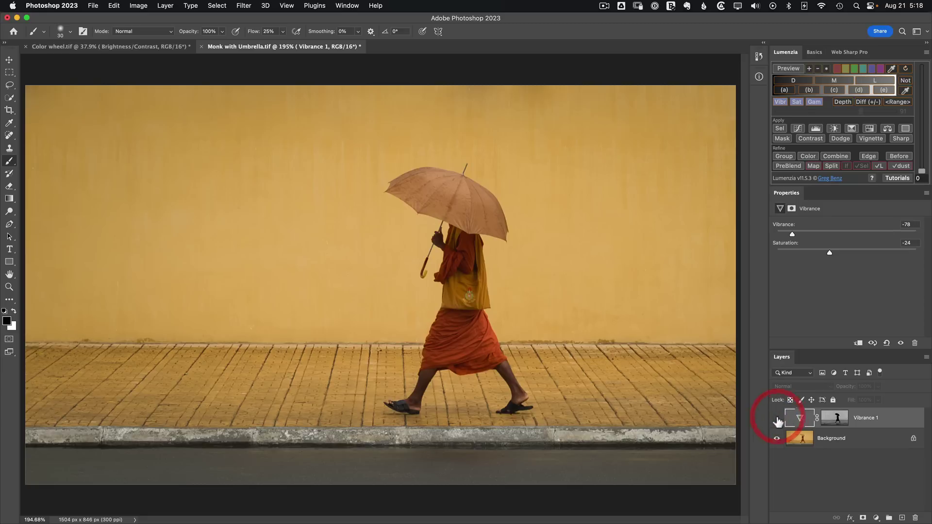
pyautogui.click(777, 418)
pyautogui.click(776, 419)
pyautogui.click(777, 419)
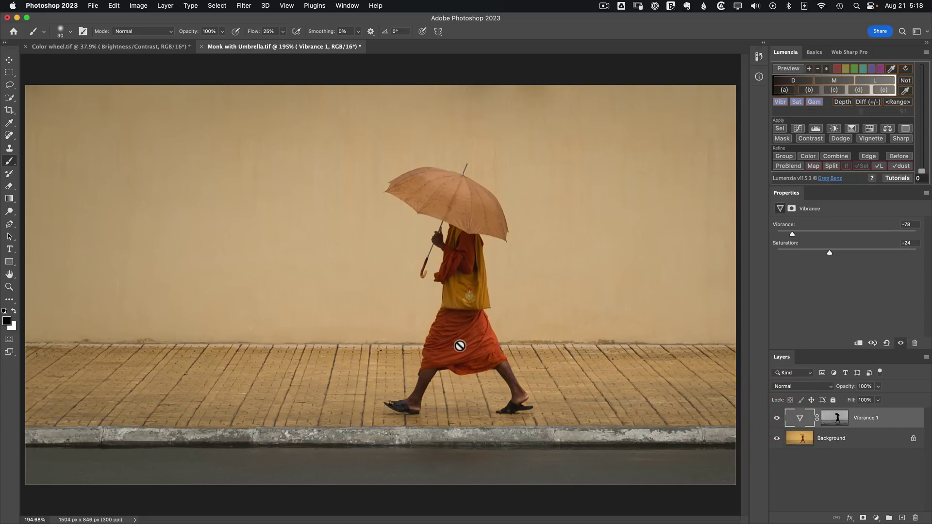
pyautogui.click(778, 420)
pyautogui.click(777, 418)
pyautogui.click(777, 418)
pyautogui.click(777, 418)
pyautogui.click(777, 418)
pyautogui.click(777, 418)
pyautogui.click(778, 419)
pyautogui.click(777, 419)
pyautogui.click(777, 418)
# Undo an accidental group and remove a stray Hue/Saturation layer.
pyautogui.click(888, 518)
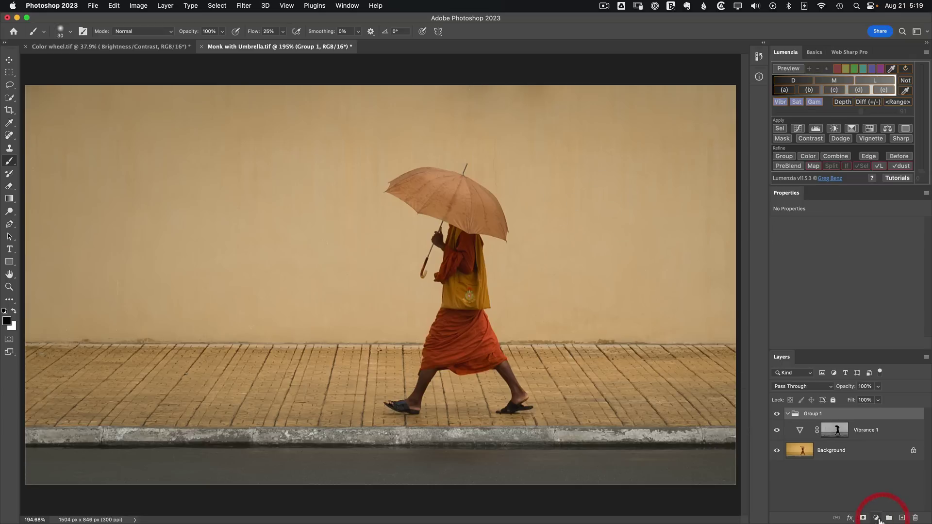
pyautogui.press('super+z')
pyautogui.click(876, 518)
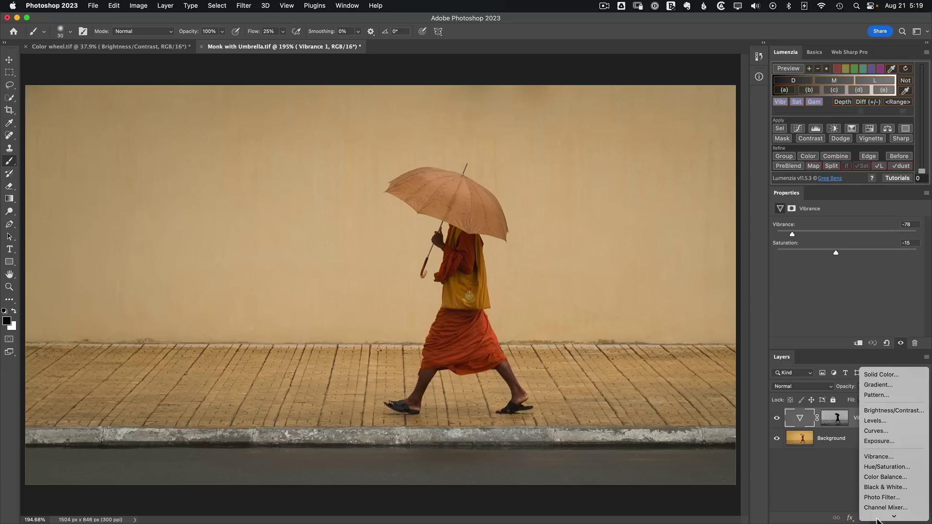
pyautogui.click(884, 469)
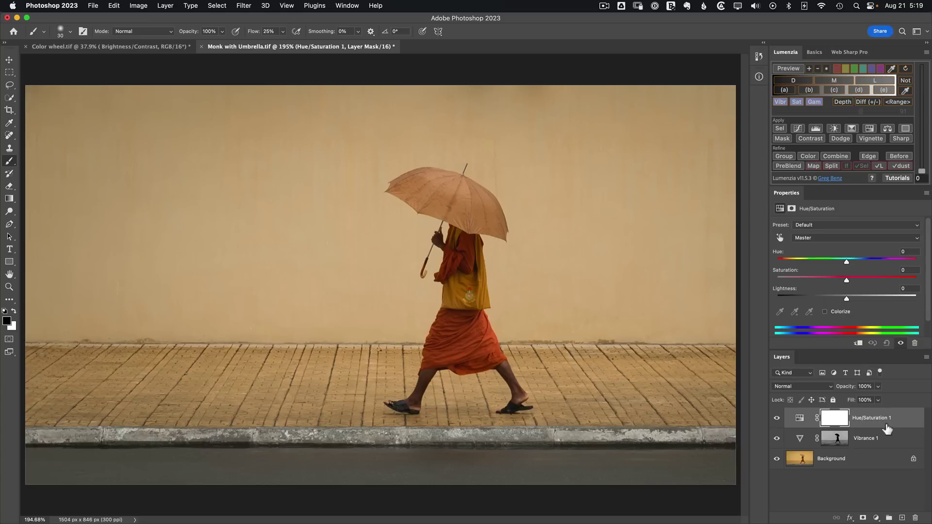
pyautogui.moveTo(881, 423); pyautogui.dragTo(915, 517)
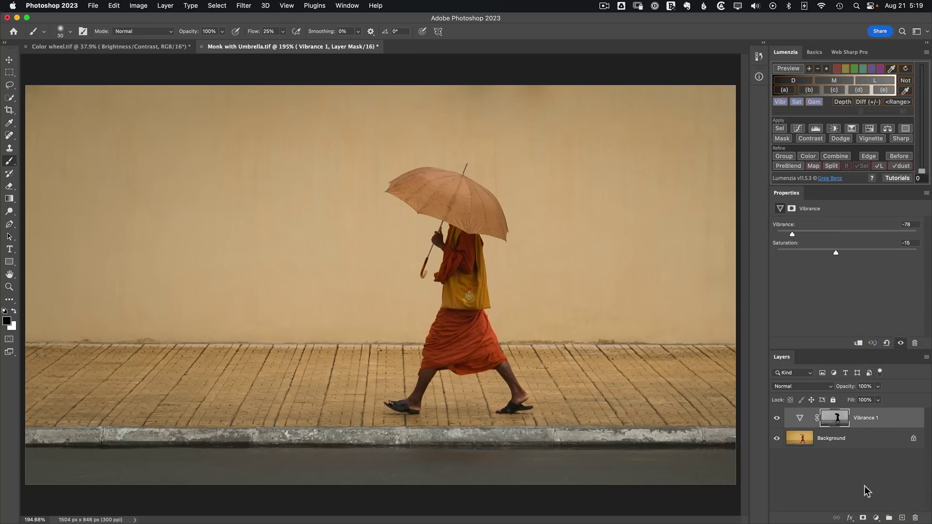
# Add a Color Balance layer with Vibrance 1's mask, midtones Cyan/Red -7, Yellow/Blue +10.
pyautogui.click(891, 128)
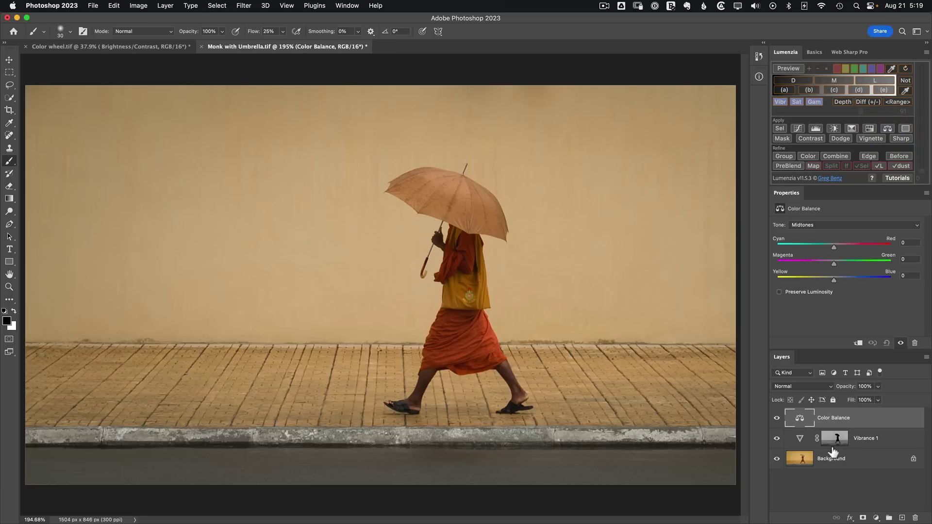
pyautogui.moveTo(833, 451); pyautogui.dragTo(801, 427)
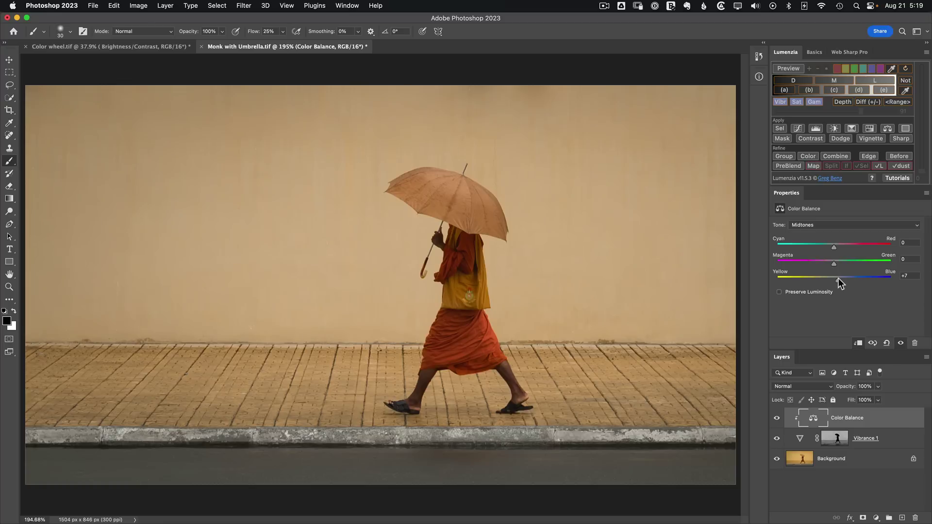
pyautogui.click(839, 278)
pyautogui.moveTo(834, 247); pyautogui.dragTo(833, 248)
pyautogui.click(830, 247)
pyautogui.click(777, 418)
pyautogui.click(777, 418)
pyautogui.click(777, 418)
pyautogui.click(777, 418)
pyautogui.click(777, 418)
pyautogui.click(777, 418)
pyautogui.click(777, 418)
pyautogui.click(777, 417)
# Add a Brightness/Contrast layer clipped to Color Balance at Brightness -21, Contrast 18.
pyautogui.click(835, 129)
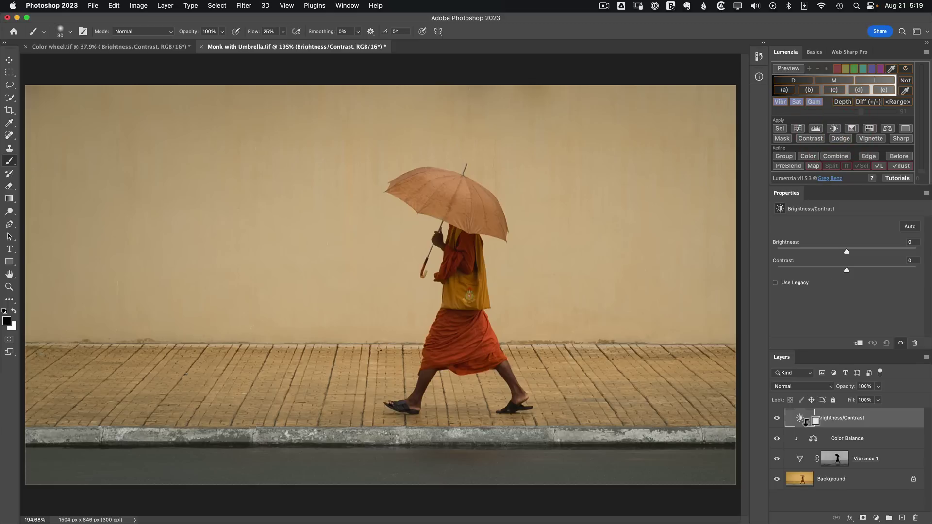
pyautogui.keyDown('alt'); pyautogui.click(802, 425); pyautogui.keyUp('alt')
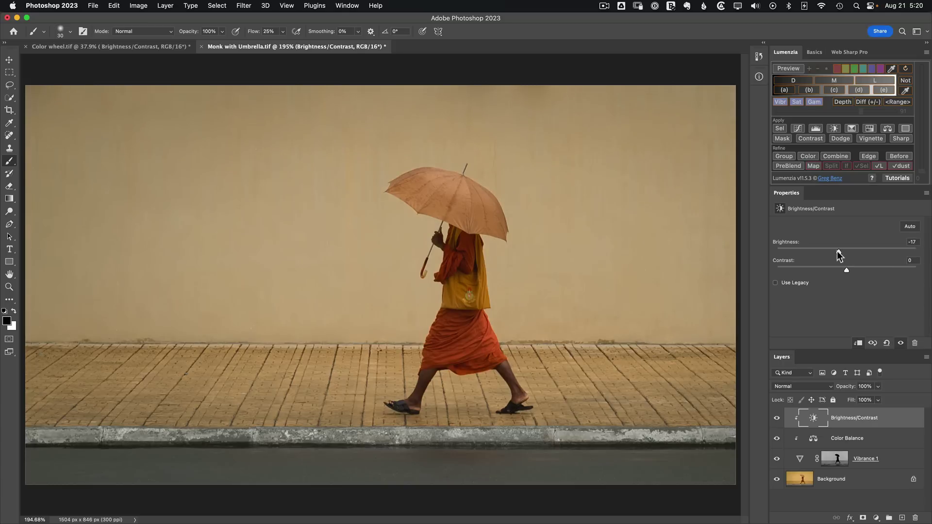
pyautogui.click(837, 252)
pyautogui.click(859, 270)
pyautogui.click(777, 418)
pyautogui.click(777, 418)
pyautogui.click(777, 418)
pyautogui.click(777, 418)
pyautogui.click(777, 418)
pyautogui.click(776, 418)
# Toggle all the wall adjustments together to compare against the original photo.
pyautogui.click(776, 458)
pyautogui.click(776, 459)
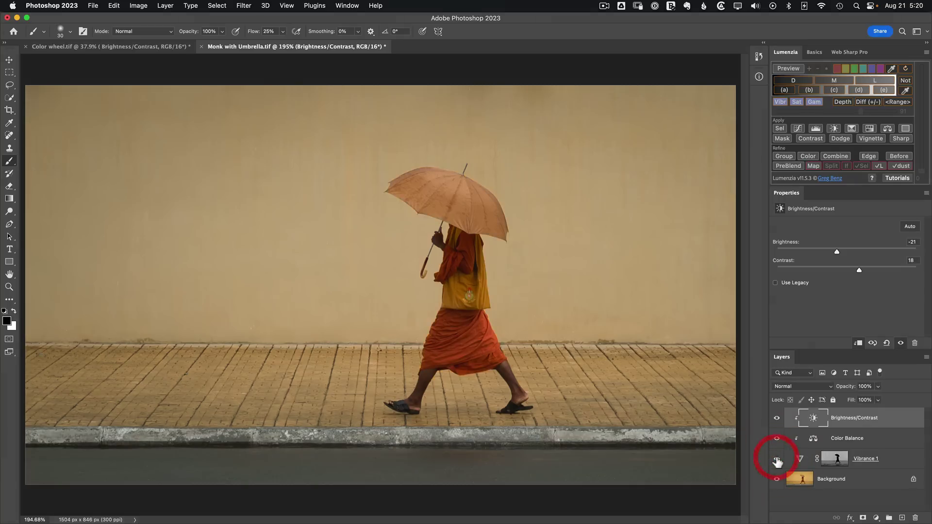
pyautogui.click(777, 459)
pyautogui.click(776, 459)
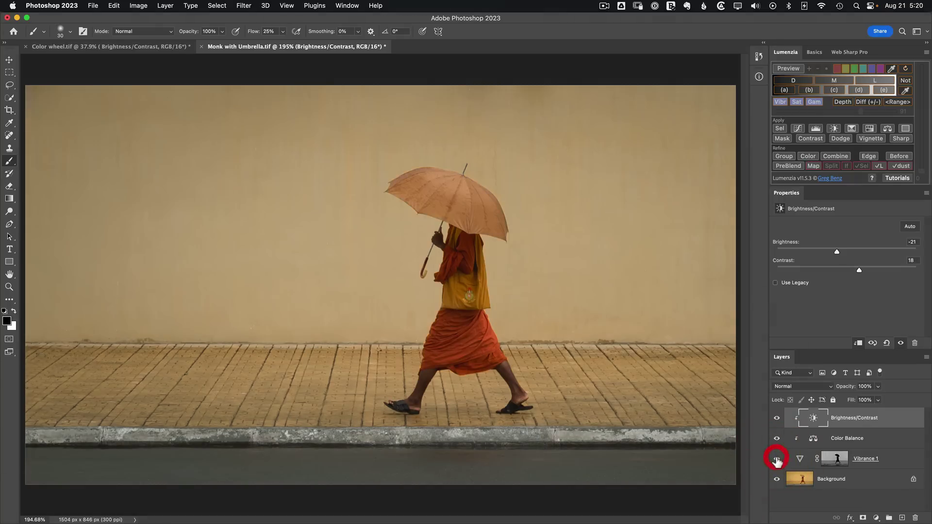
pyautogui.click(776, 459)
pyautogui.click(777, 460)
# Convert Background to a smart object and apply Camera Raw with Texture -33 and Clarity -35.
pyautogui.rightClick(841, 486)
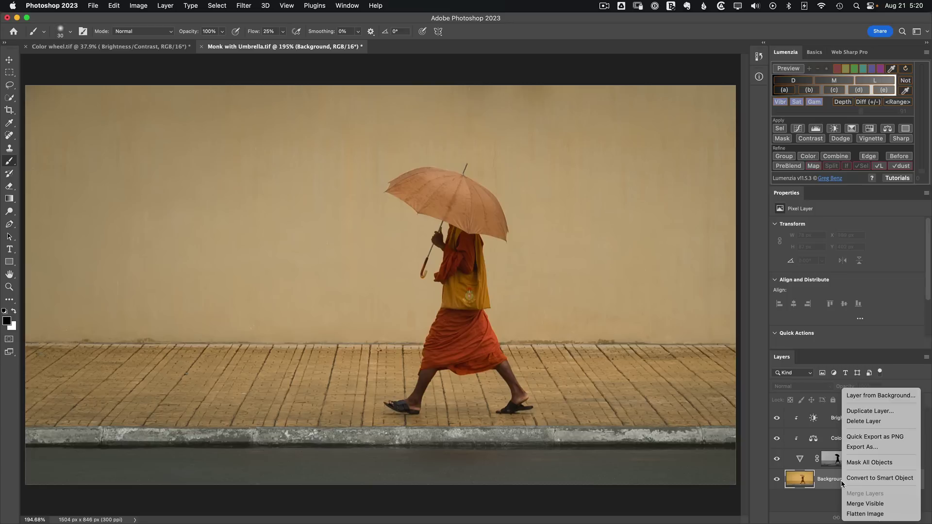
pyautogui.click(866, 480)
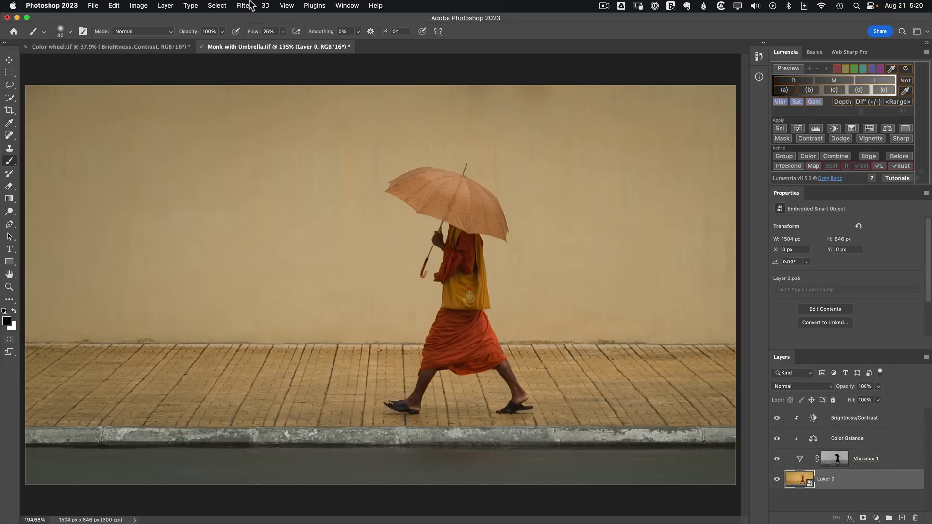
pyautogui.click(244, 6)
pyautogui.moveTo(265, 5)
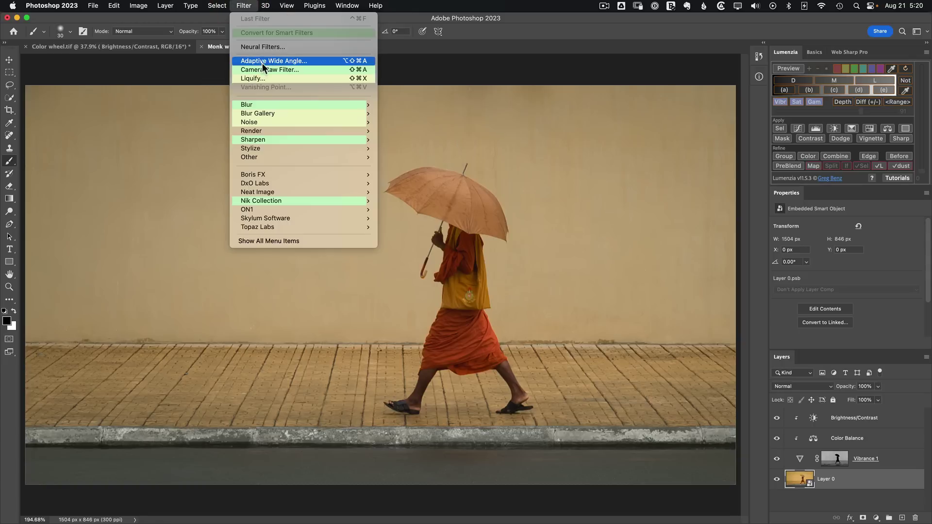
pyautogui.click(262, 70)
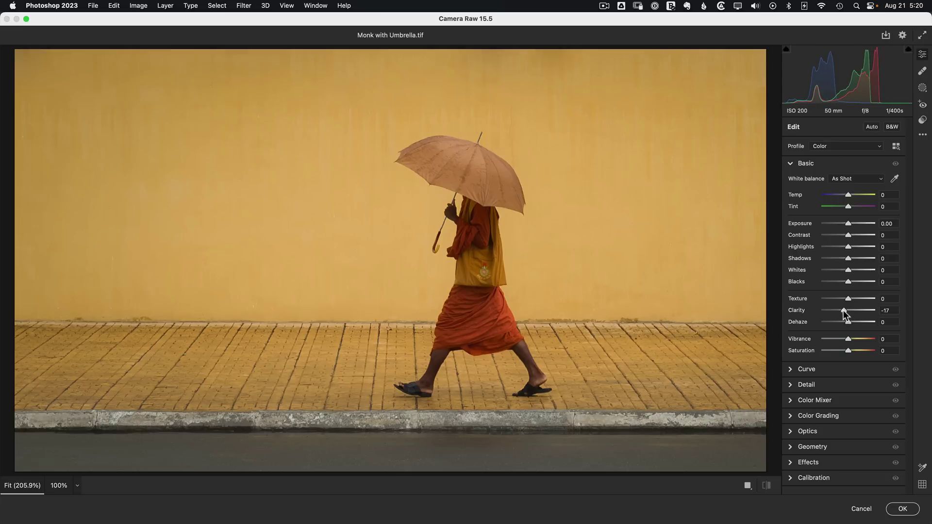
pyautogui.moveTo(840, 314); pyautogui.dragTo(838, 310)
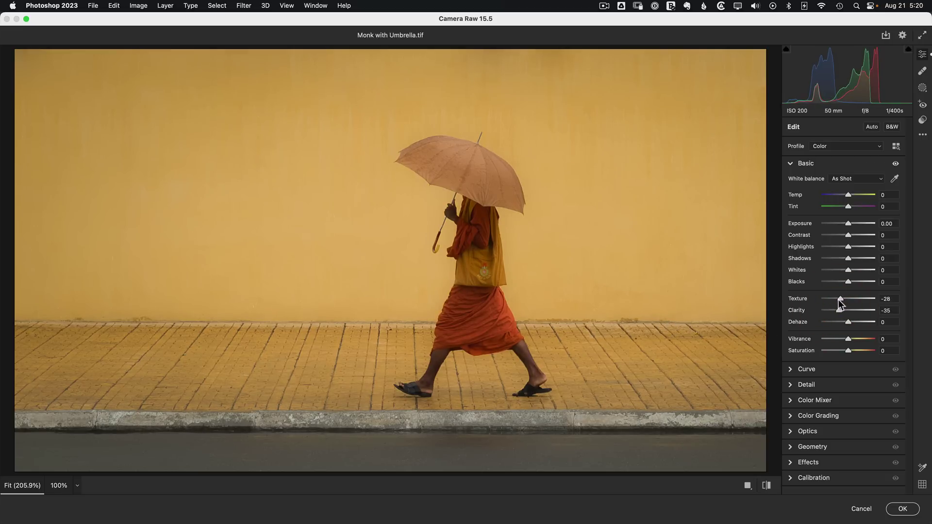
pyautogui.click(839, 301)
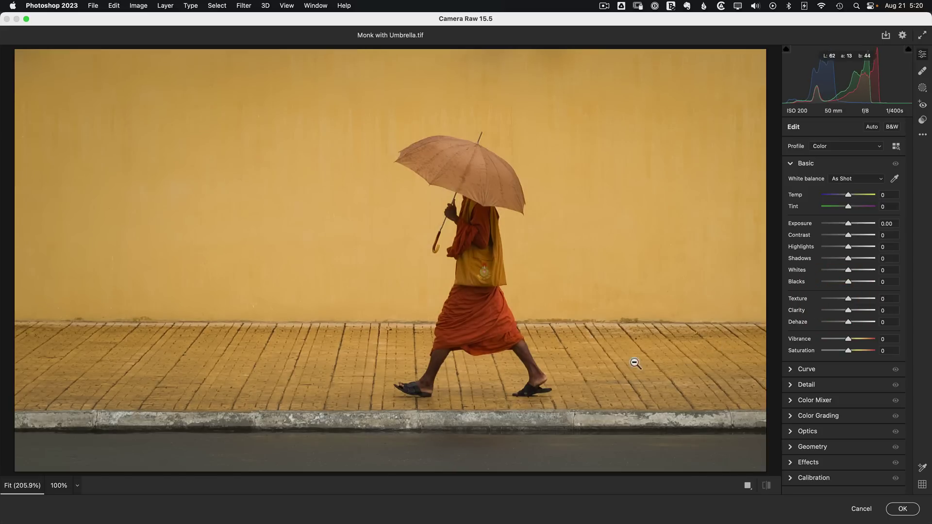
pyautogui.press('super+z')
pyautogui.press('super+z')
pyautogui.press('super+z')
pyautogui.press('super+shift+z')
pyautogui.press('super+shift+z')
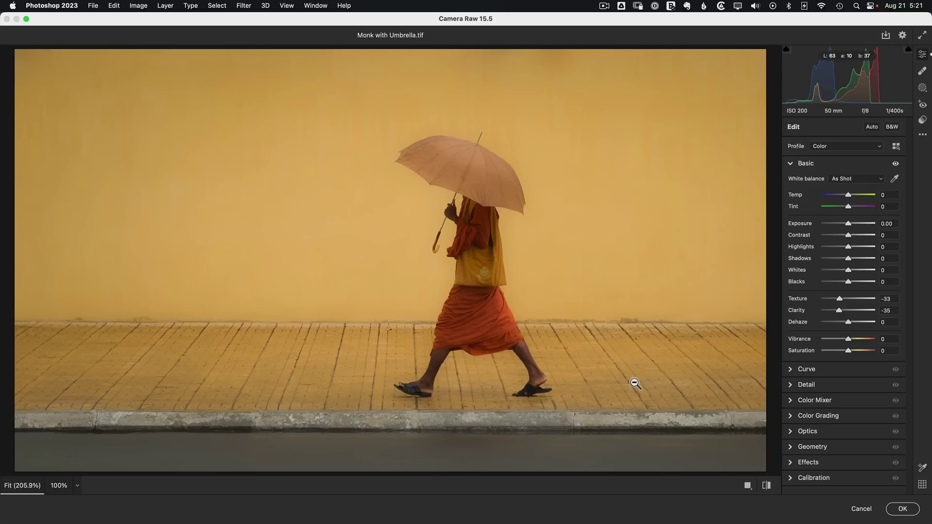
pyautogui.click(902, 509)
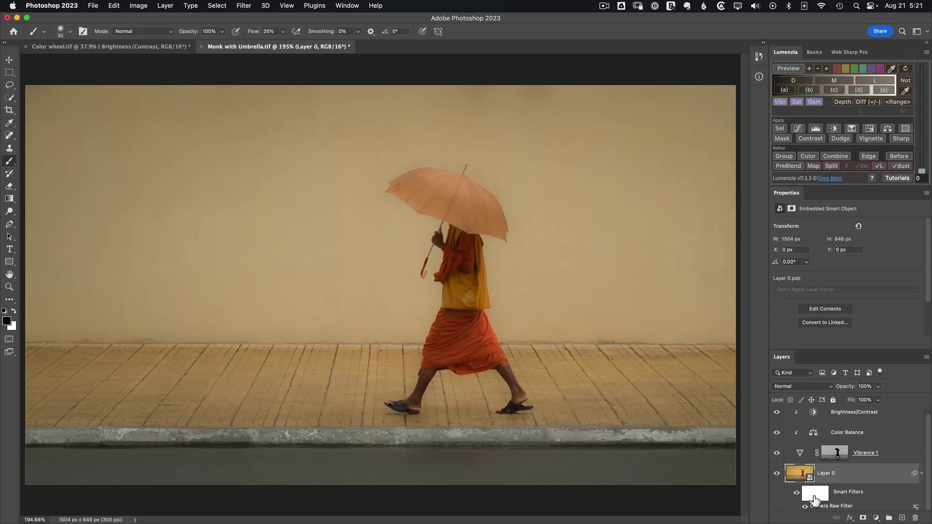
# Load the Vibrance 1 mask and apply it unfeathered as Layer 0's smart filter mask via Lumenzia.
pyautogui.moveTo(835, 454); pyautogui.dragTo(834, 480)
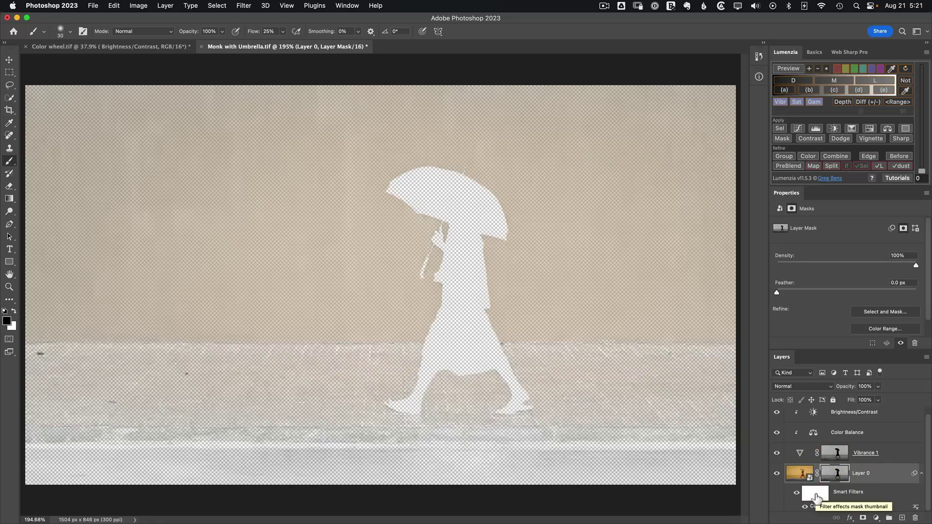
pyautogui.press('super+z')
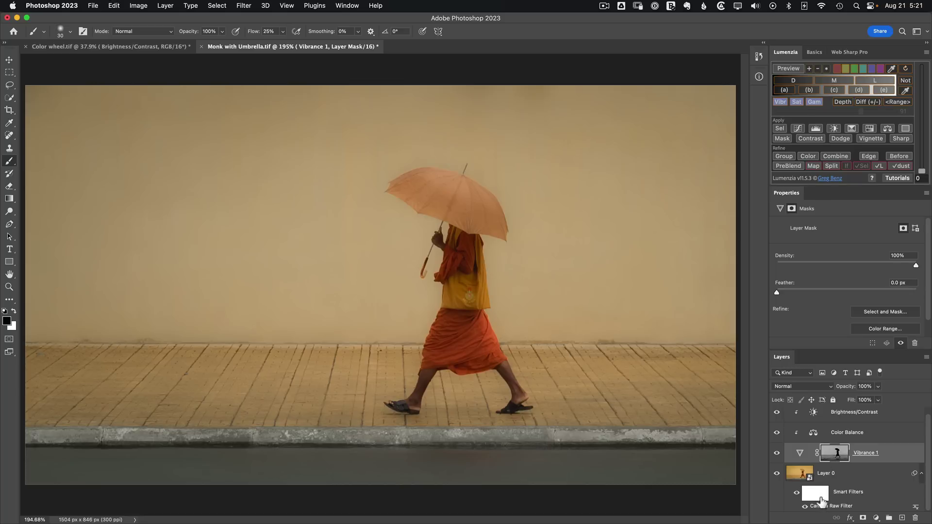
pyautogui.keyDown('super'); pyautogui.click(836, 457); pyautogui.keyUp('super')
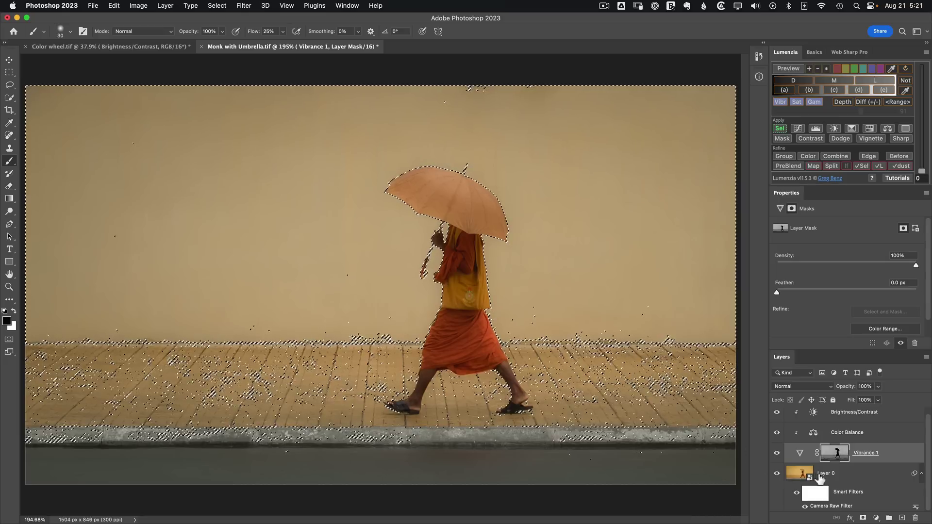
pyautogui.click(828, 479)
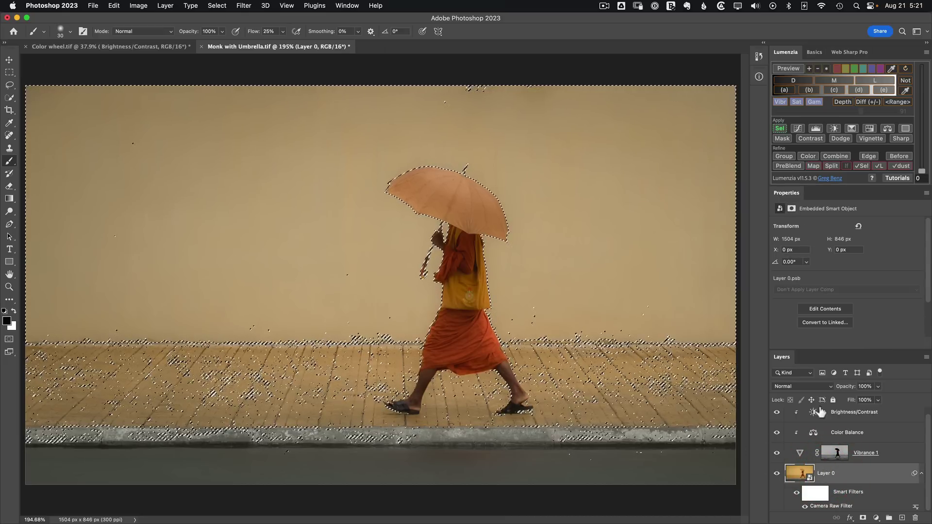
pyautogui.click(782, 139)
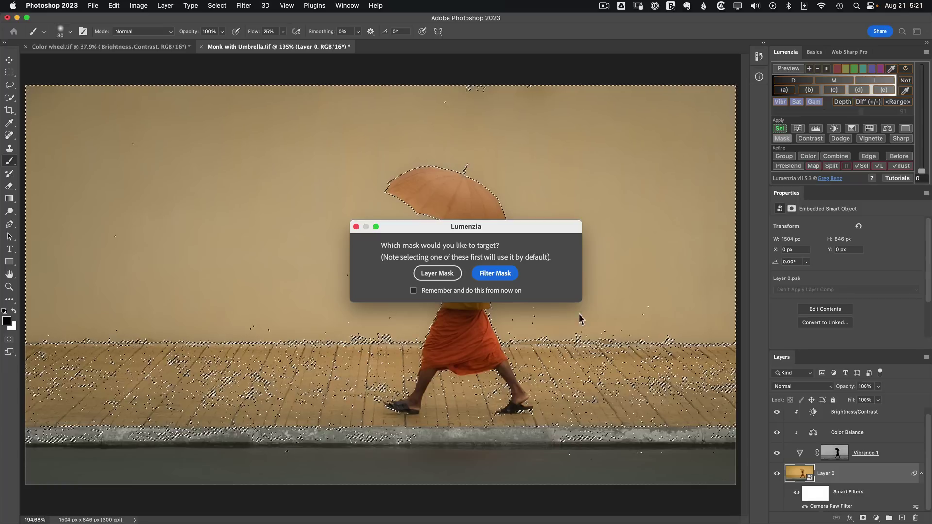
pyautogui.click(495, 274)
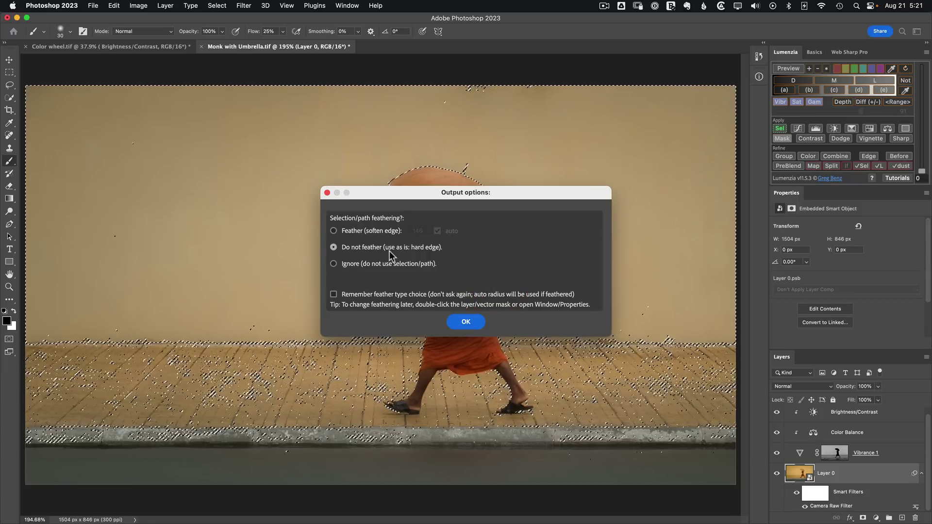
pyautogui.click(466, 321)
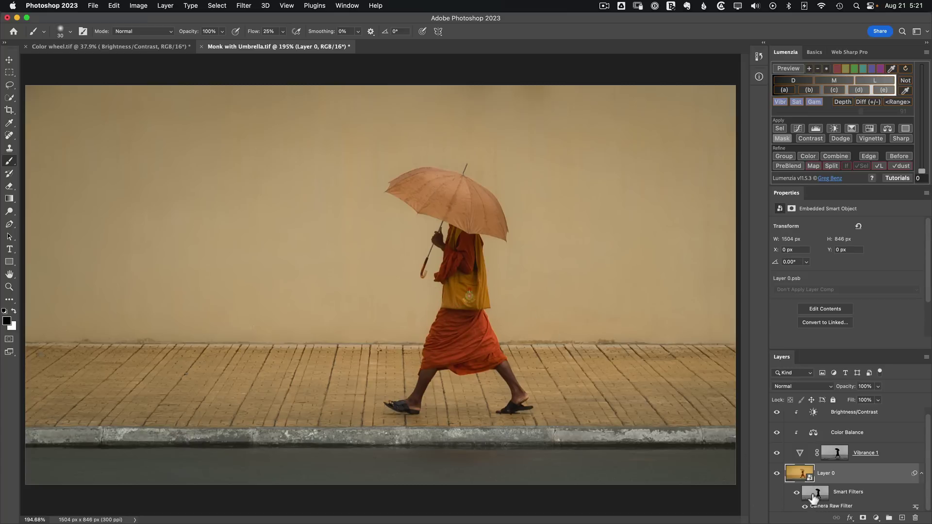
# Fill Layer 0's smart filter mask with a vertical gradient from the bag to the robe hem.
pyautogui.click(814, 497)
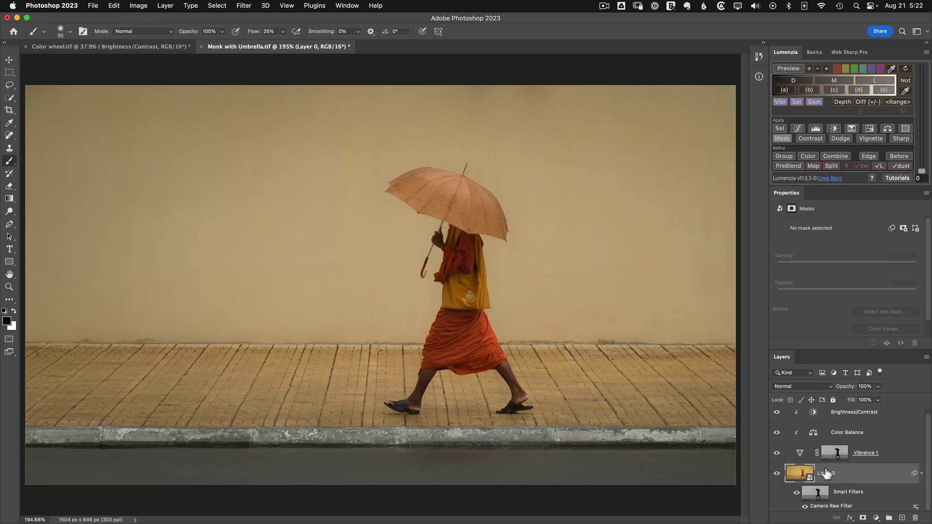
pyautogui.click(815, 494)
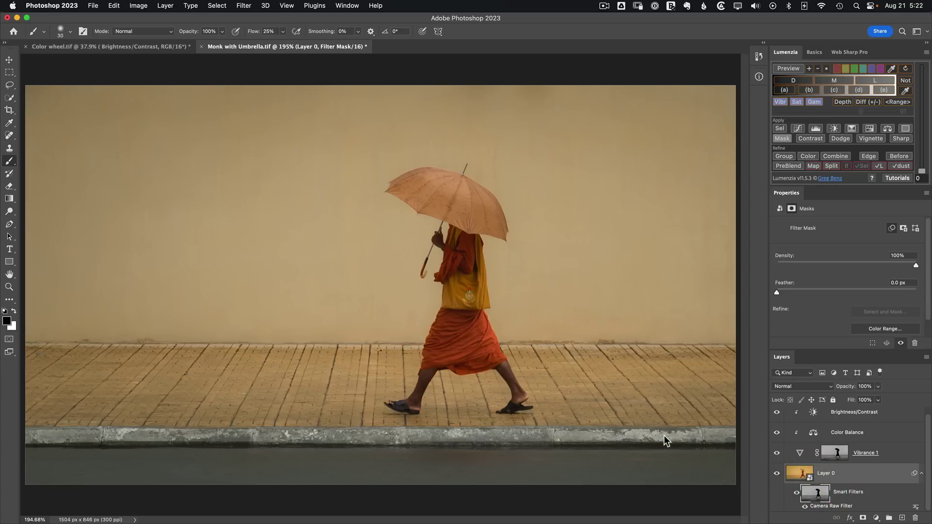
pyautogui.press('g')
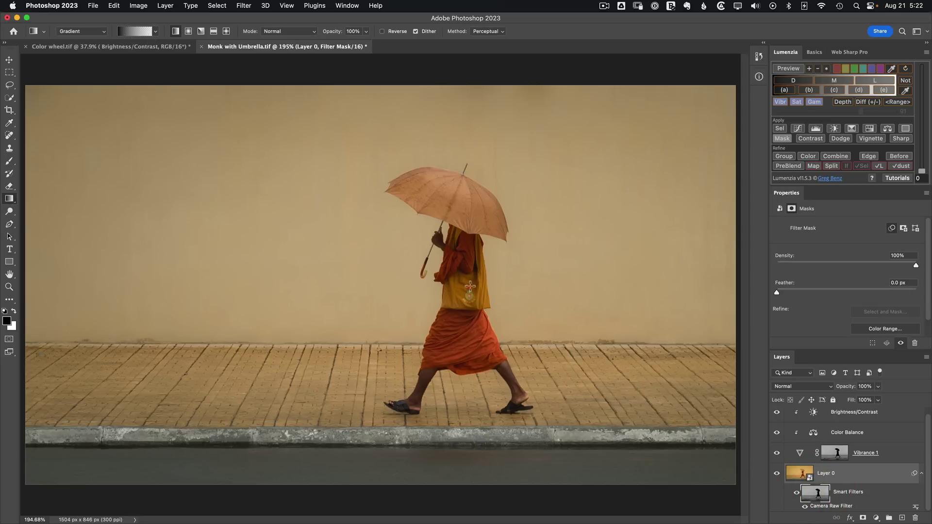
pyautogui.moveTo(462, 278); pyautogui.dragTo(461, 343)
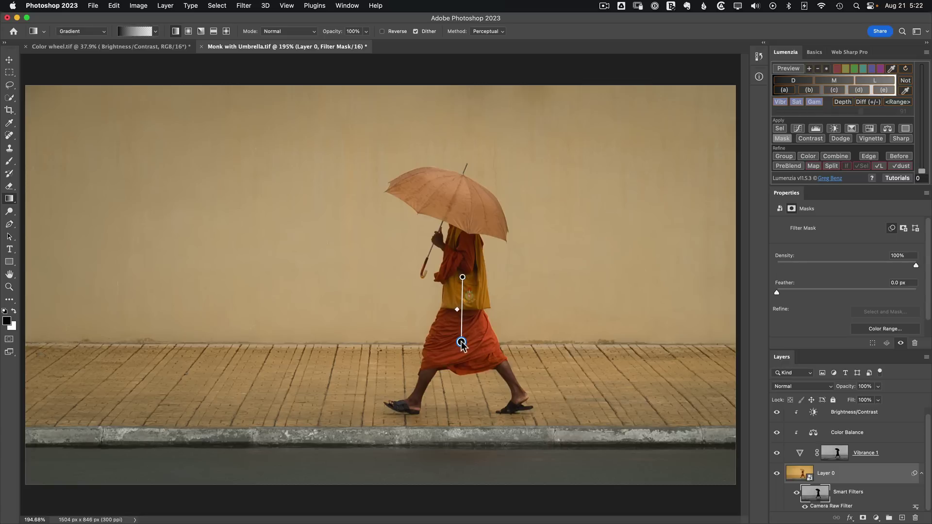
pyautogui.keyDown('alt'); pyautogui.click(817, 499); pyautogui.keyUp('alt')
pyautogui.keyDown('alt'); pyautogui.click(818, 502); pyautogui.keyUp('alt')
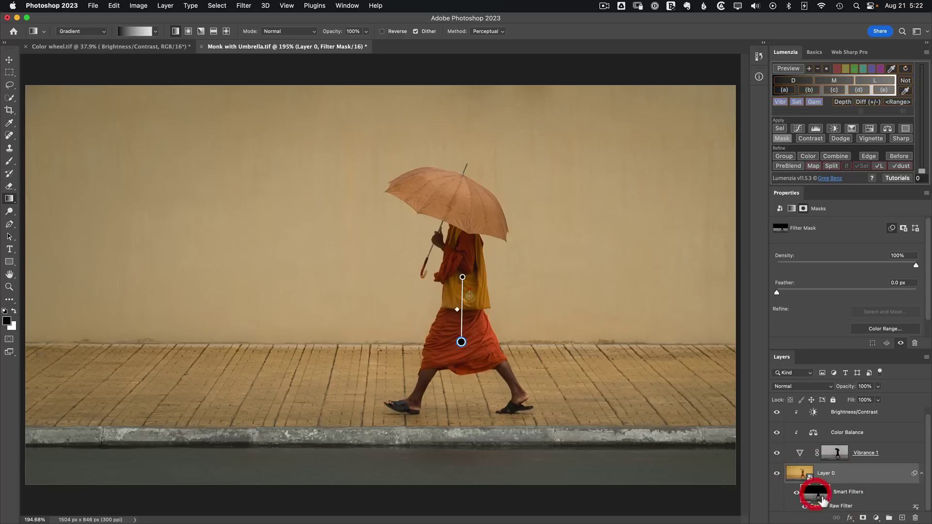
pyautogui.click(808, 506)
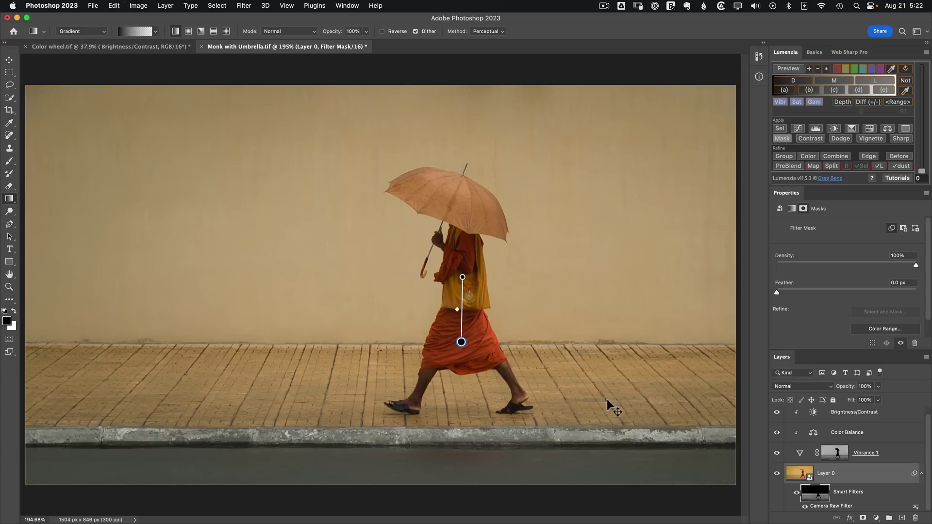
pyautogui.click(844, 474)
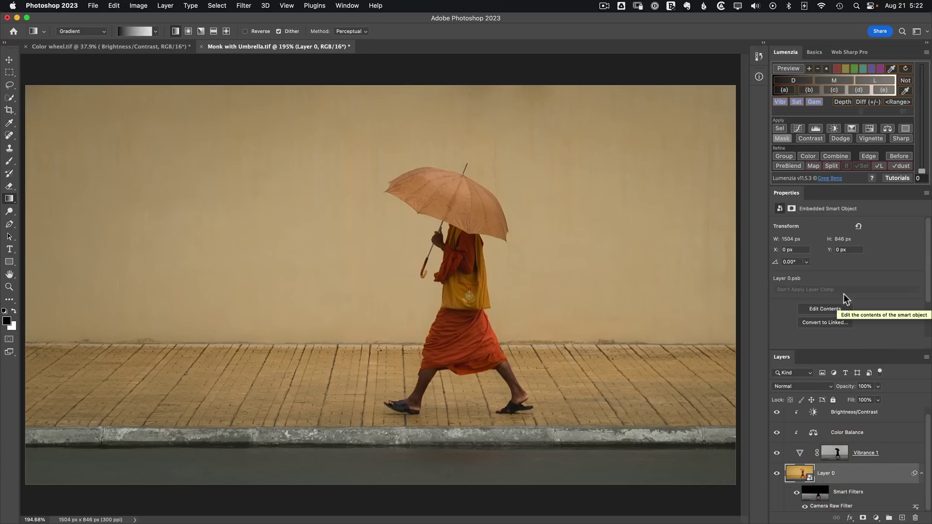
pyautogui.click(899, 157)
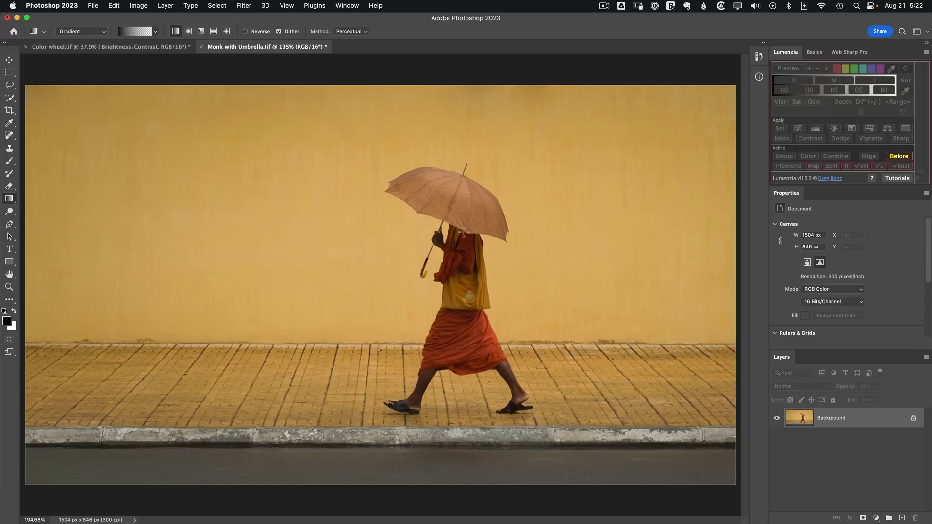
pyautogui.click(897, 156)
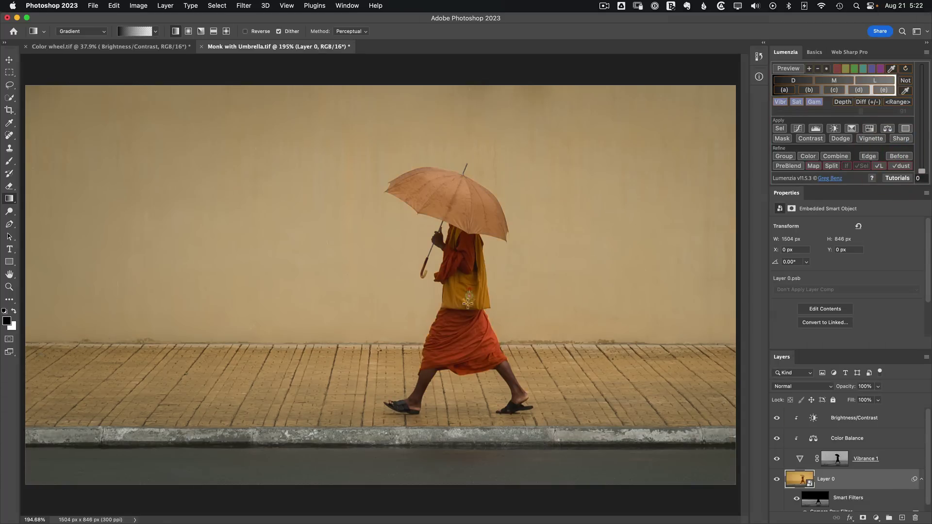